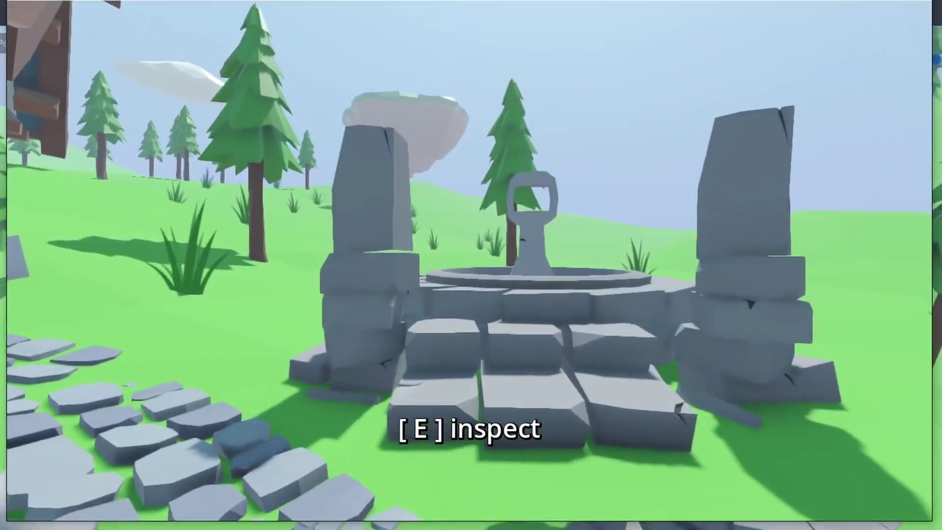
Walk through the running glitch-effect game, back from the well and on to the stone pillars.
{"action": "key", "text": "e"}
{"action": "key", "text": "s"}
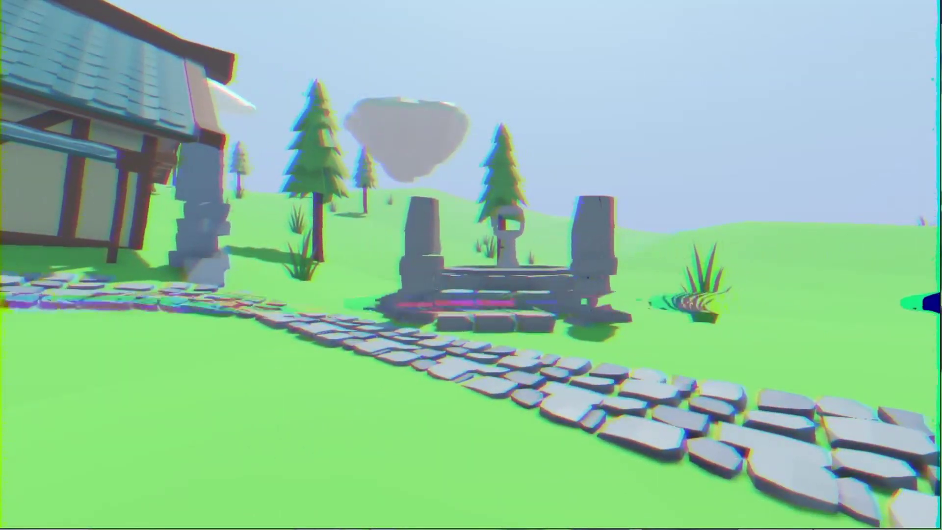
{"action": "key", "text": "w"}
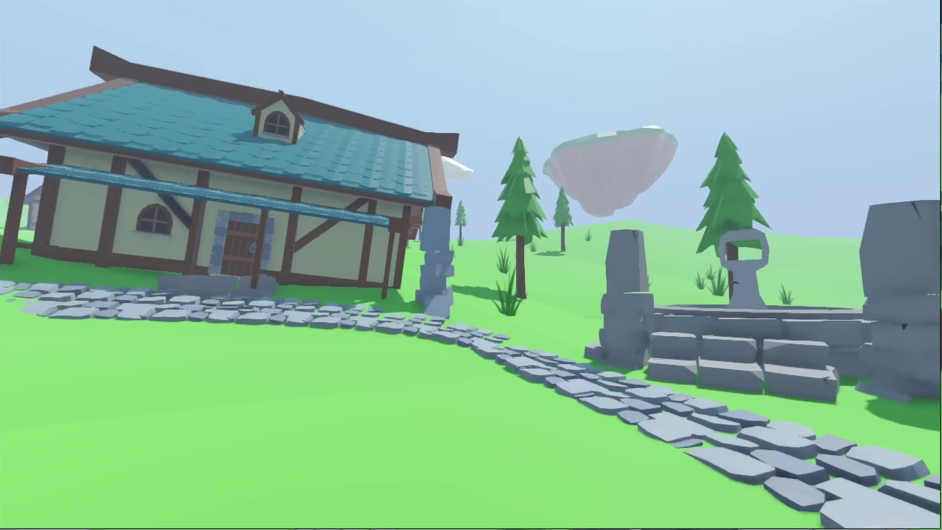
{"action": "key", "text": "w"}
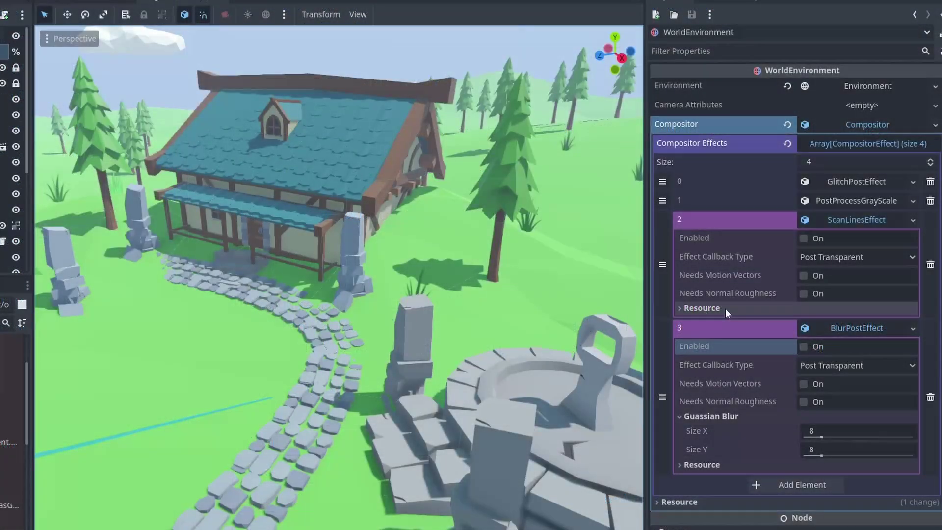
Enable compositor element 2 (ScanLinesEffect) and element 3 (BlurPostEffect).
{"action": "left_click", "coordinate": [802, 239]}
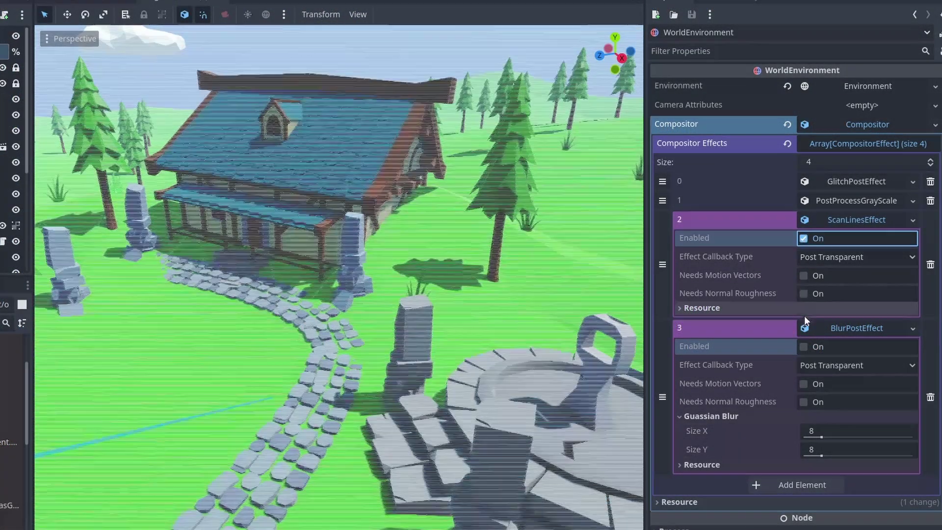
{"action": "left_click", "coordinate": [804, 347]}
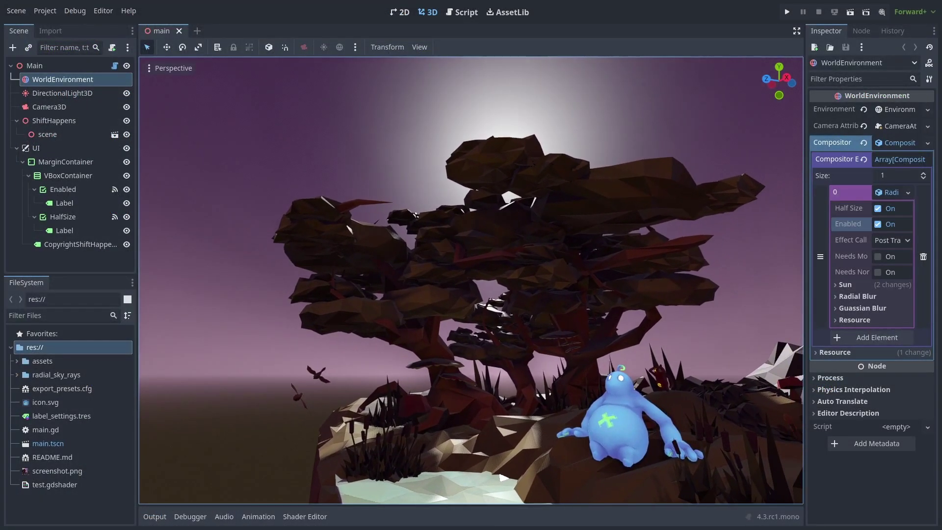
Run the sun rays project, toggle its effect off and back on, then play the clip full screen.
{"action": "key", "text": "F5"}
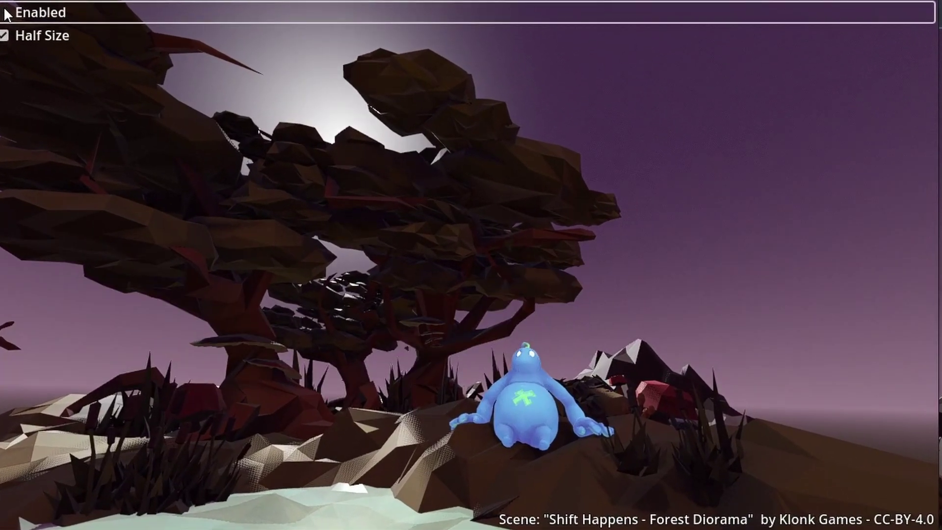
{"action": "left_click", "coordinate": [5, 12]}
{"action": "left_click", "coordinate": [5, 12]}
{"action": "left_click", "coordinate": [4, 12]}
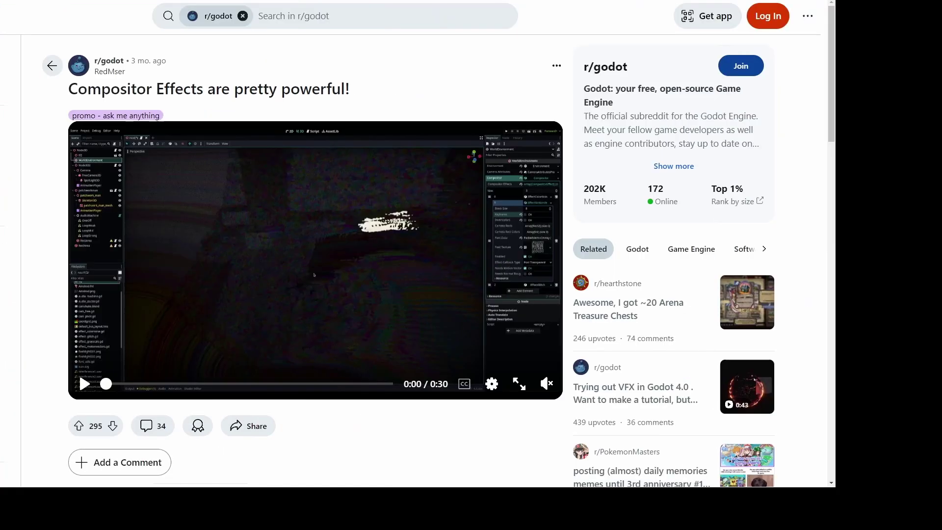
{"action": "double_click", "coordinate": [448, 275]}
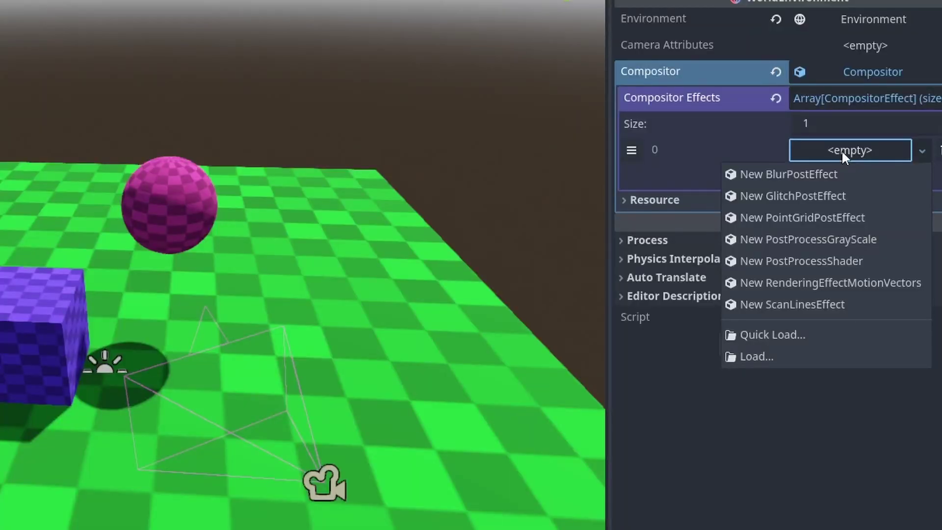
Set slot 0 to PostProcessGrayScale, add slot 1 as GlitchPostEffect, then apply BadBlurEffect.
{"action": "left_click", "coordinate": [850, 239]}
{"action": "left_click", "coordinate": [747, 177]}
{"action": "left_click", "coordinate": [861, 176]}
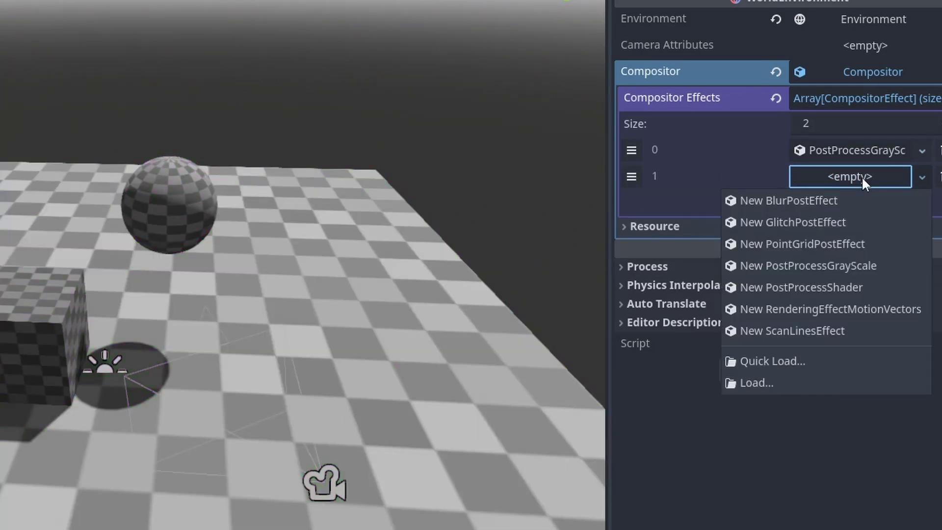
{"action": "left_click", "coordinate": [861, 216]}
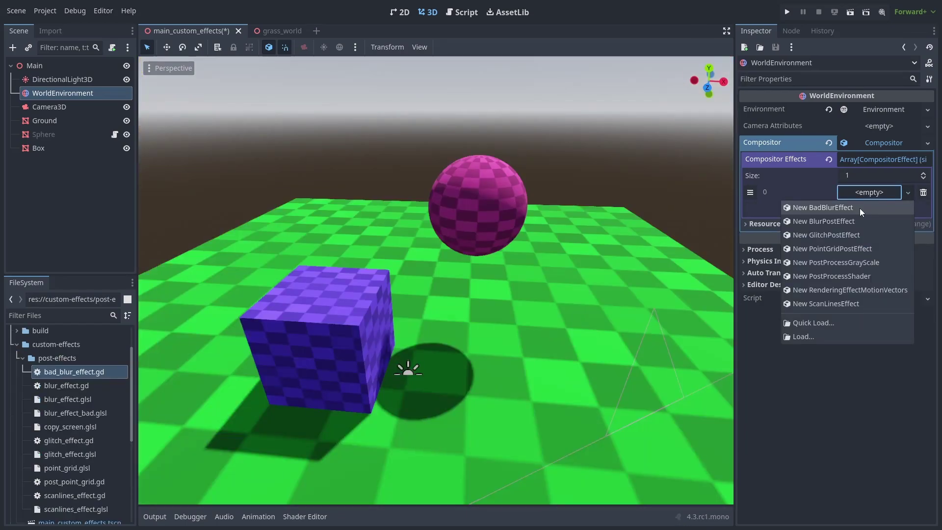
{"action": "left_click", "coordinate": [859, 208]}
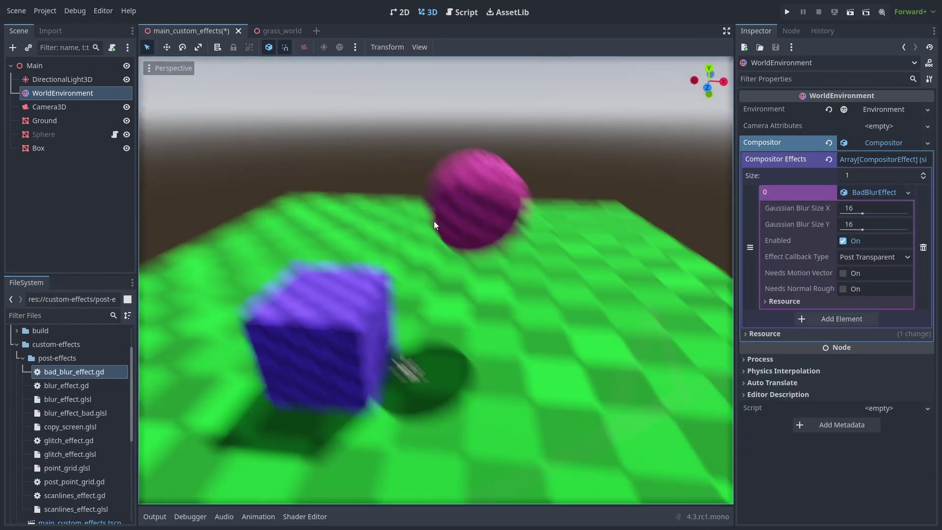
{"action": "scroll", "coordinate": [435, 218], "scroll_direction": "up", "scroll_amount": 5}
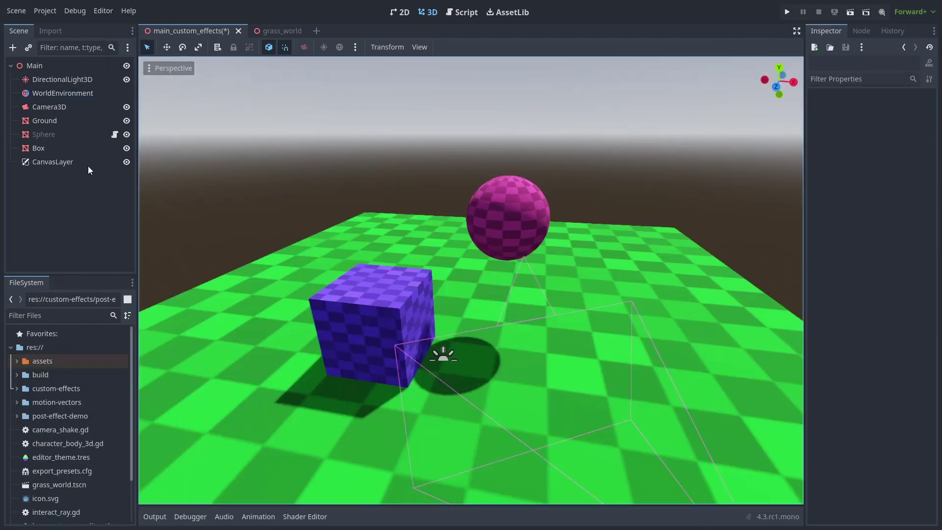
Add a ColorRect under the CanvasLayer and anchor it to Full Rect.
{"action": "key", "text": "ctrl+a"}
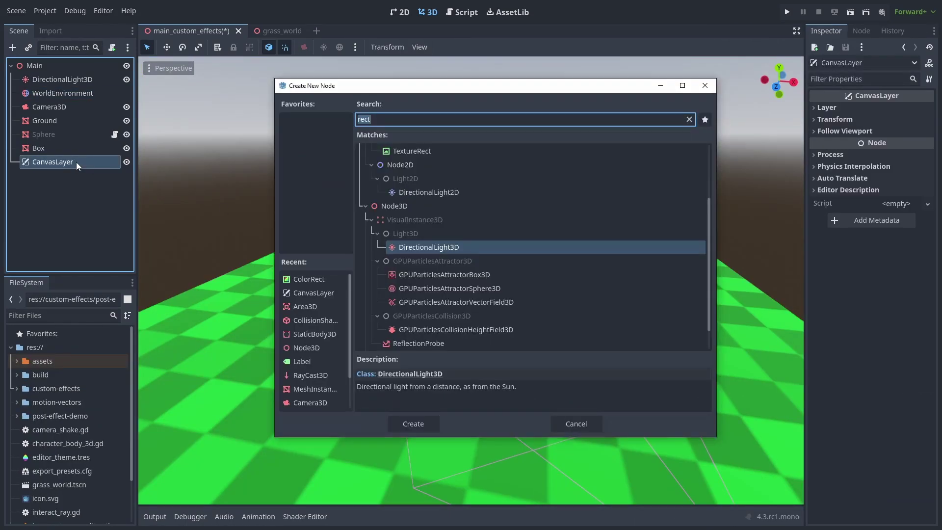
{"action": "double_click", "coordinate": [414, 187]}
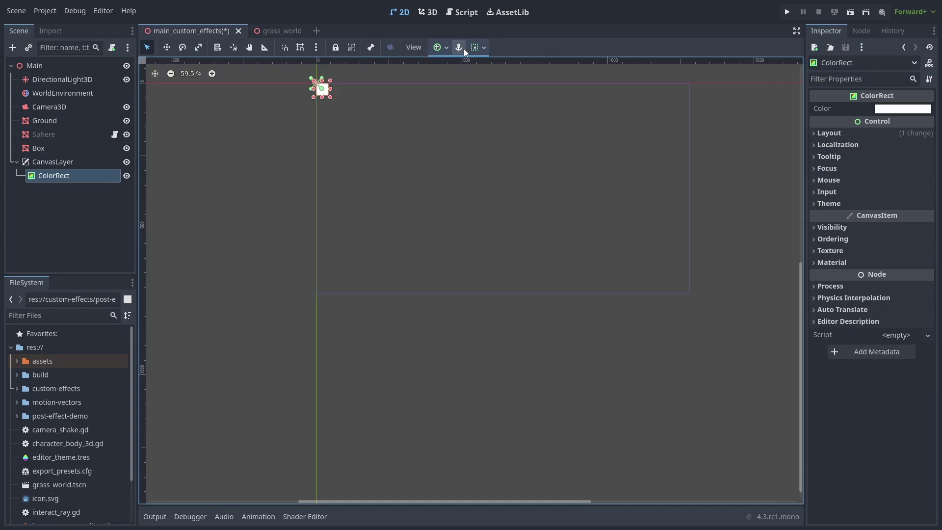
{"action": "left_click", "coordinate": [440, 47]}
{"action": "left_click", "coordinate": [495, 133]}
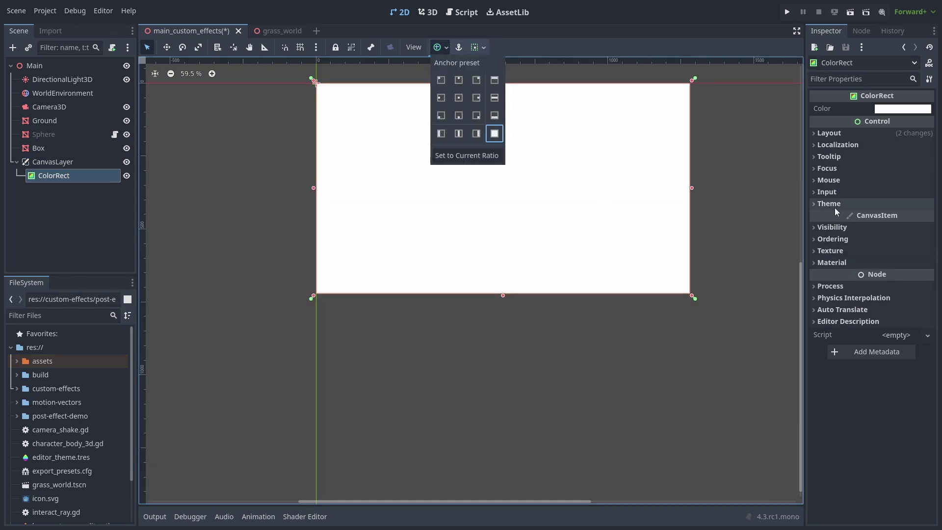
{"action": "left_click", "coordinate": [841, 264]}
Give the ColorRect a ShaderMaterial with the screen-space full-screen shader, view its code, and run the game.
{"action": "left_click", "coordinate": [903, 284]}
{"action": "left_click", "coordinate": [902, 295]}
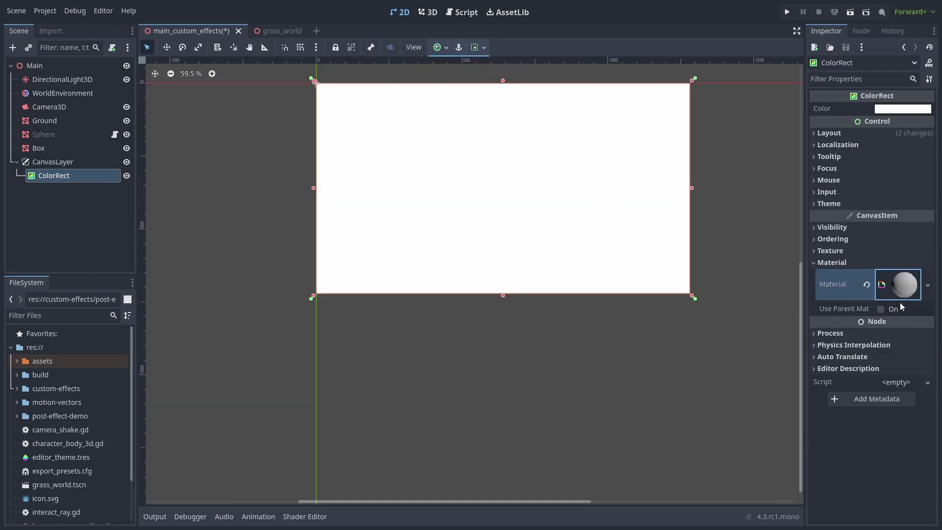
{"action": "left_click", "coordinate": [907, 289]}
{"action": "left_click", "coordinate": [926, 383]}
{"action": "left_click", "coordinate": [898, 414]}
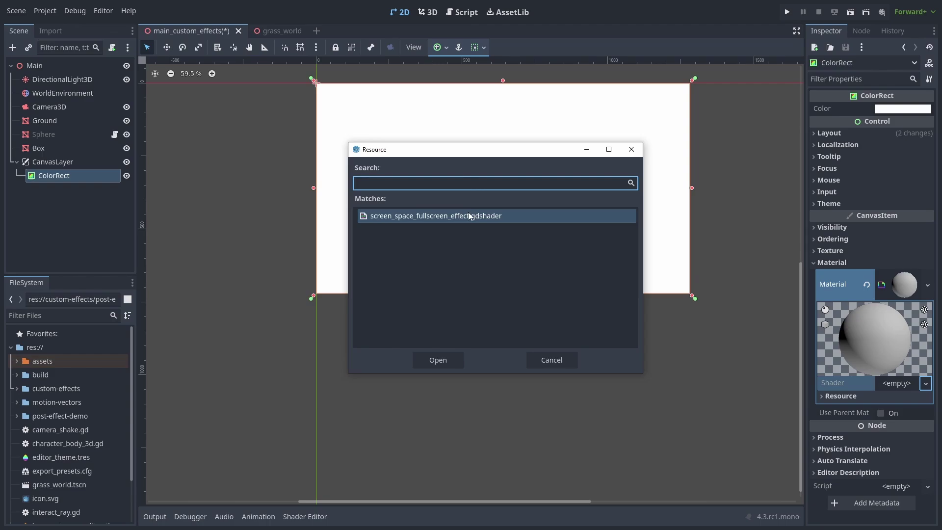
{"action": "double_click", "coordinate": [470, 215]}
{"action": "left_click", "coordinate": [300, 521]}
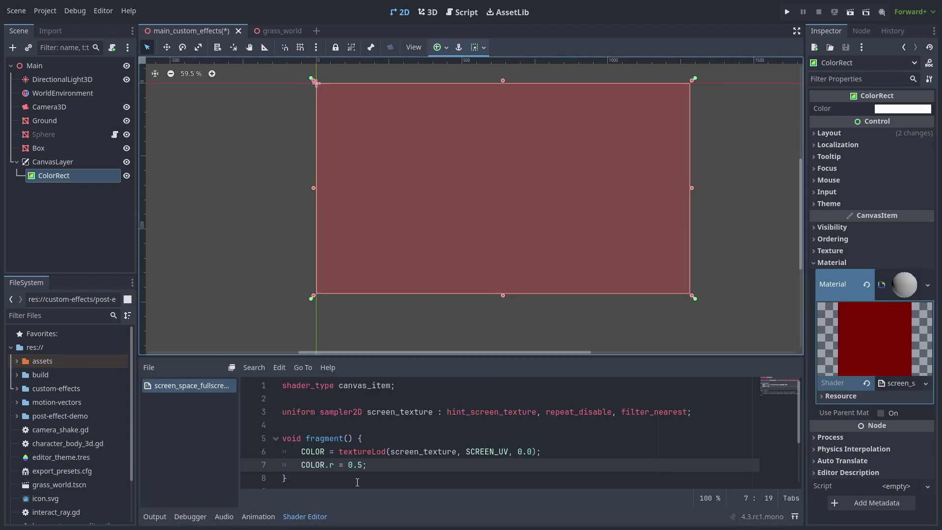
{"action": "key", "text": "F5"}
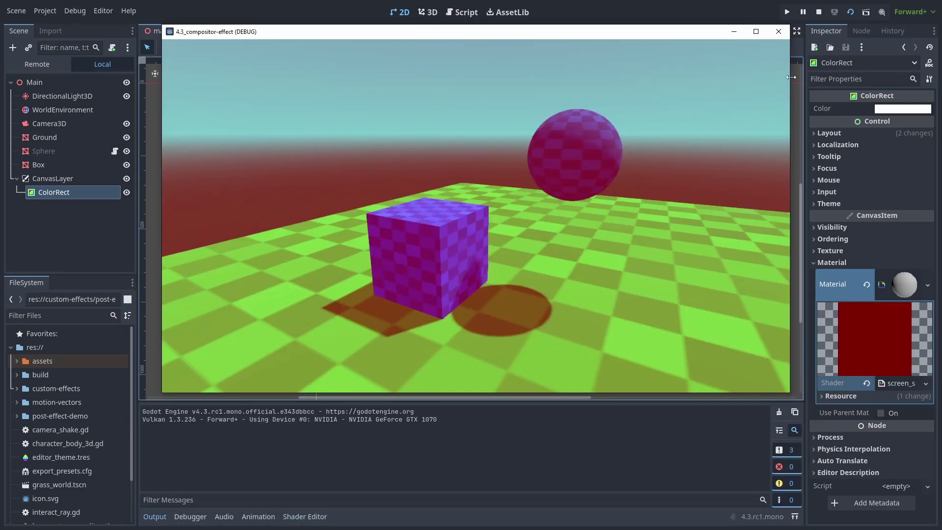
Close the game and set compositor slot 0 to PostProcessGrayScale and slot 1 to GlitchPostEffect.
{"action": "left_click", "coordinate": [779, 32]}
{"action": "left_click", "coordinate": [858, 192]}
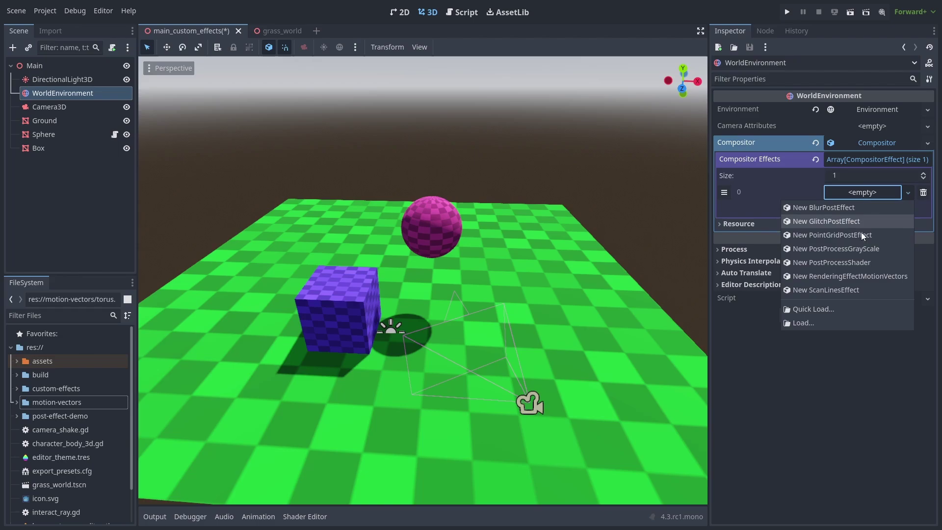
{"action": "left_click", "coordinate": [863, 247]}
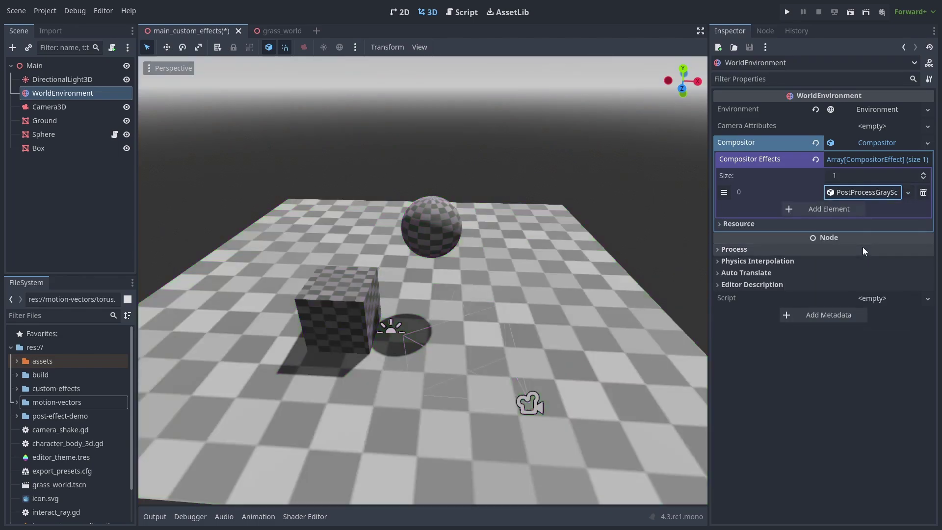
{"action": "left_click", "coordinate": [845, 211]}
{"action": "left_click", "coordinate": [871, 209]}
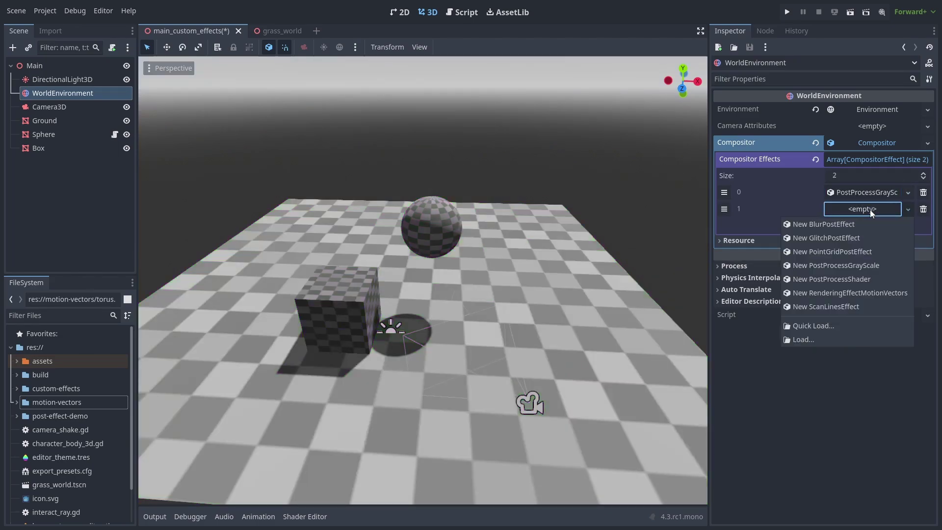
{"action": "left_click", "coordinate": [870, 236]}
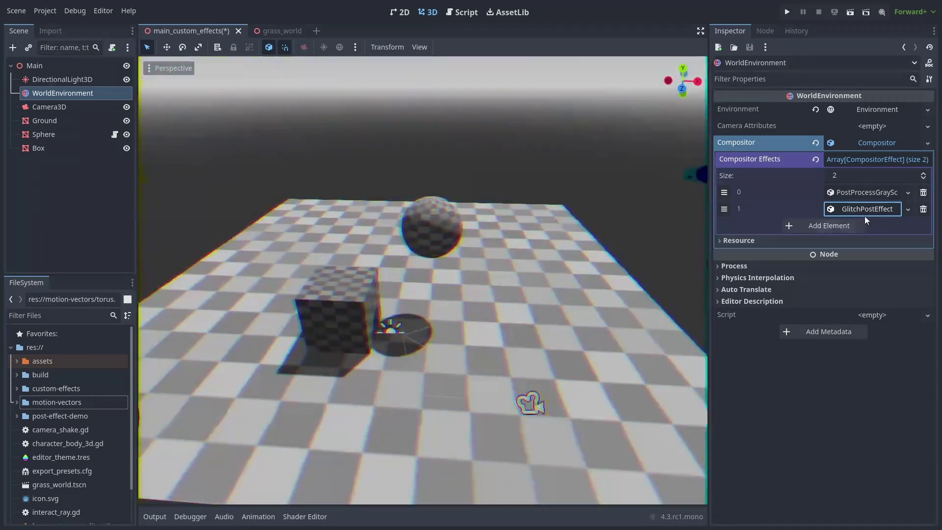
Disable the grayscale effect and deselect the WorldEnvironment node.
{"action": "left_click", "coordinate": [863, 192]}
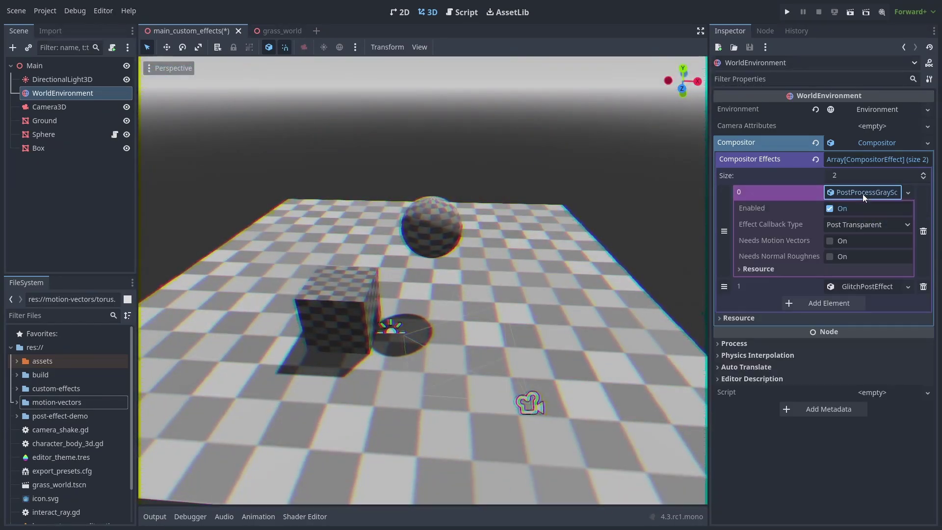
{"action": "left_click", "coordinate": [829, 209]}
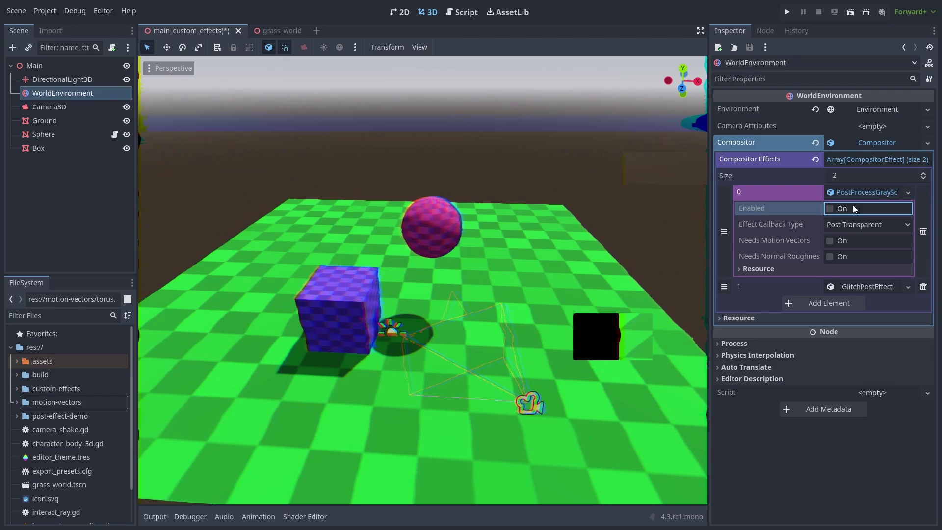
{"action": "left_click", "coordinate": [367, 116]}
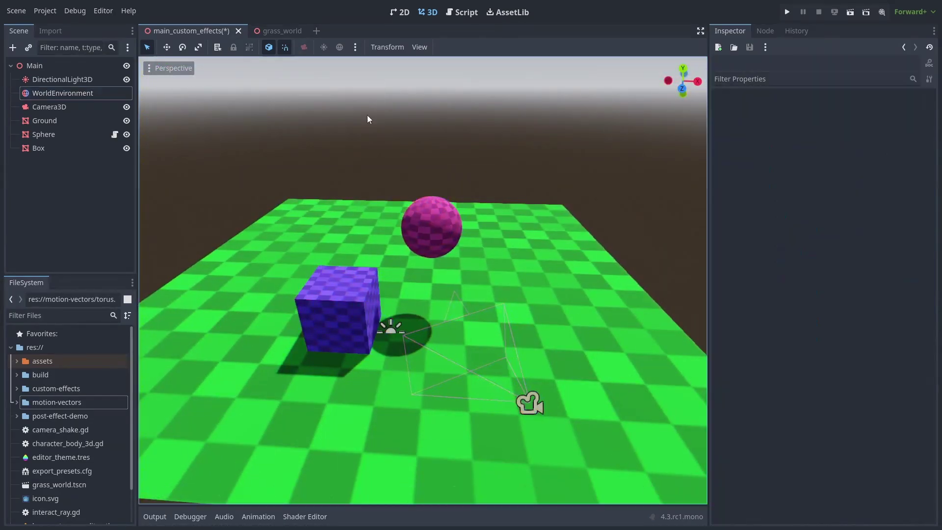
Give the WorldEnvironment a New Compositor and add an empty first effect slot.
{"action": "left_click", "coordinate": [105, 95]}
{"action": "left_click", "coordinate": [874, 141]}
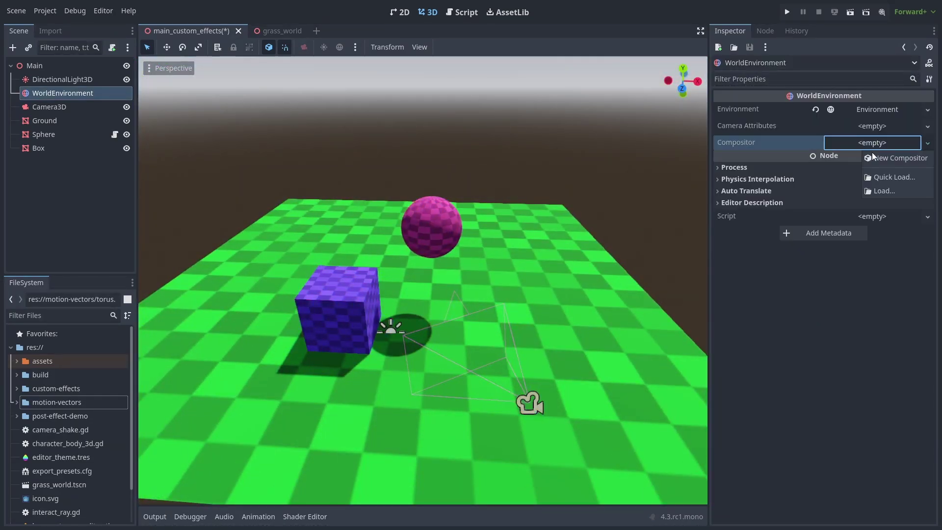
{"action": "left_click", "coordinate": [873, 157]}
{"action": "left_click", "coordinate": [875, 158]}
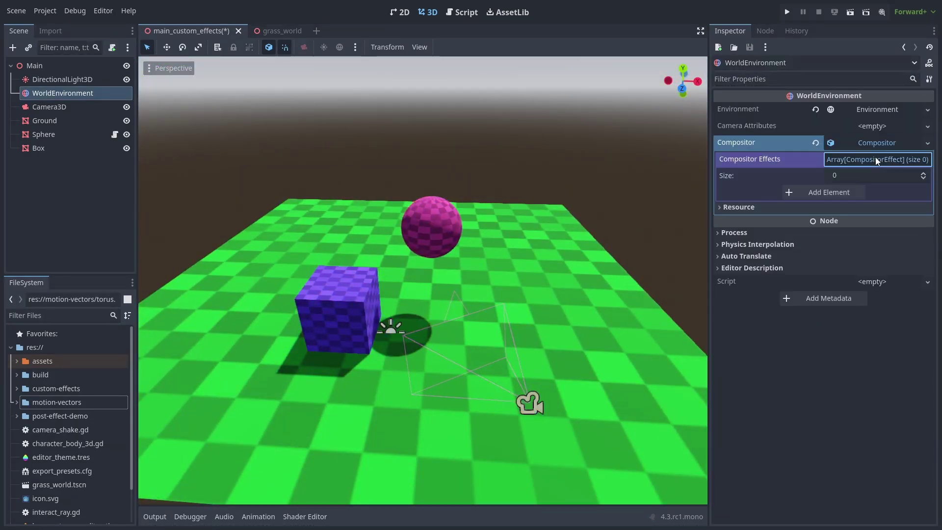
{"action": "left_click", "coordinate": [852, 196]}
{"action": "left_click", "coordinate": [859, 193]}
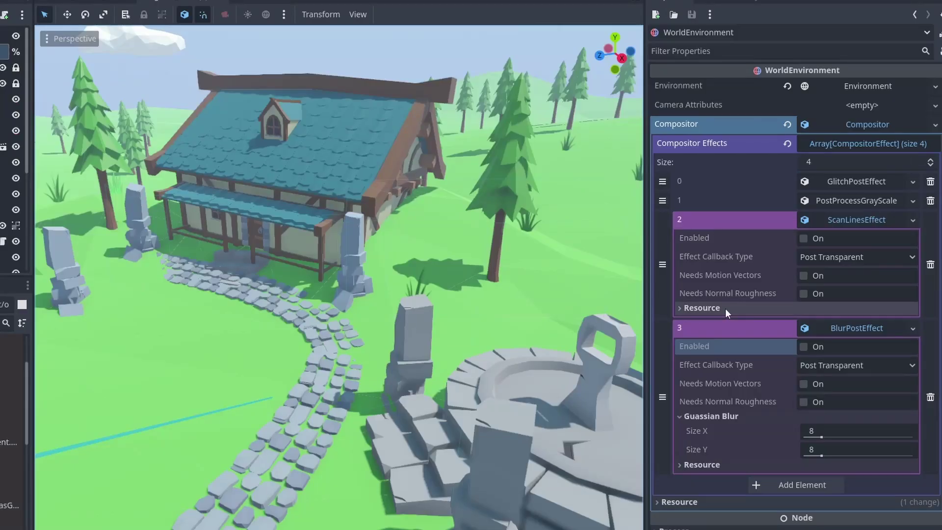
Enable the scanlines and blur effects and move blur ahead of scanlines.
{"action": "left_click", "coordinate": [803, 239]}
{"action": "left_click", "coordinate": [803, 347]}
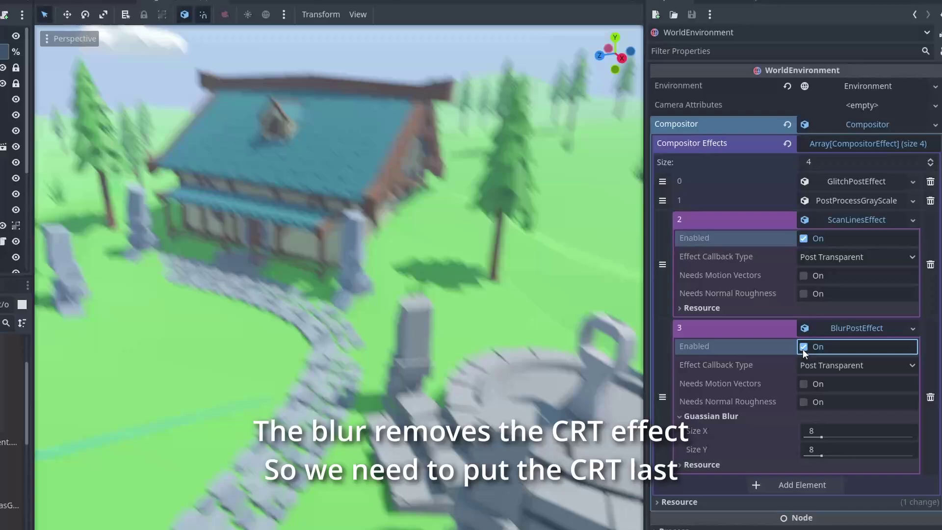
{"action": "left_click_drag", "start_coordinate": [660, 382], "coordinate": [662, 289]}
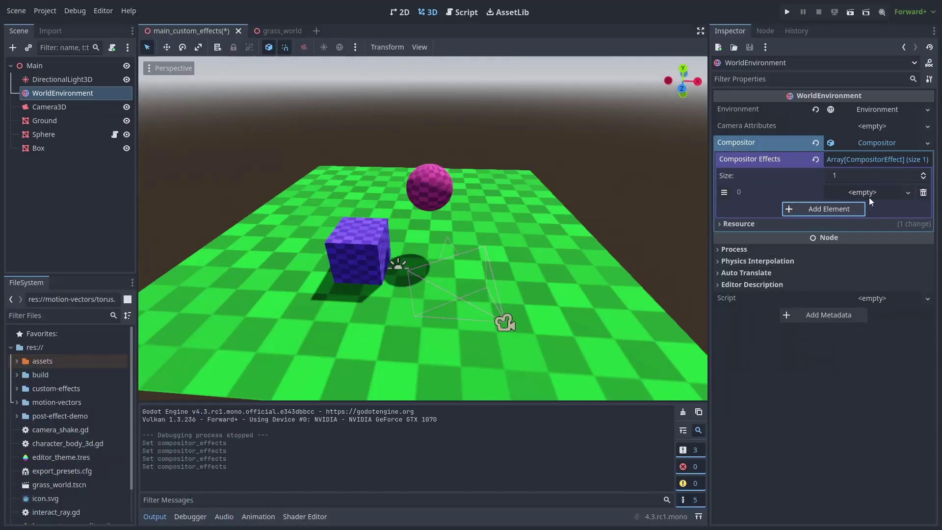
Fill slot 0 with a new RenderingEffectMotionVectors and run the current scene with F6.
{"action": "left_click", "coordinate": [869, 195]}
{"action": "left_click", "coordinate": [865, 276]}
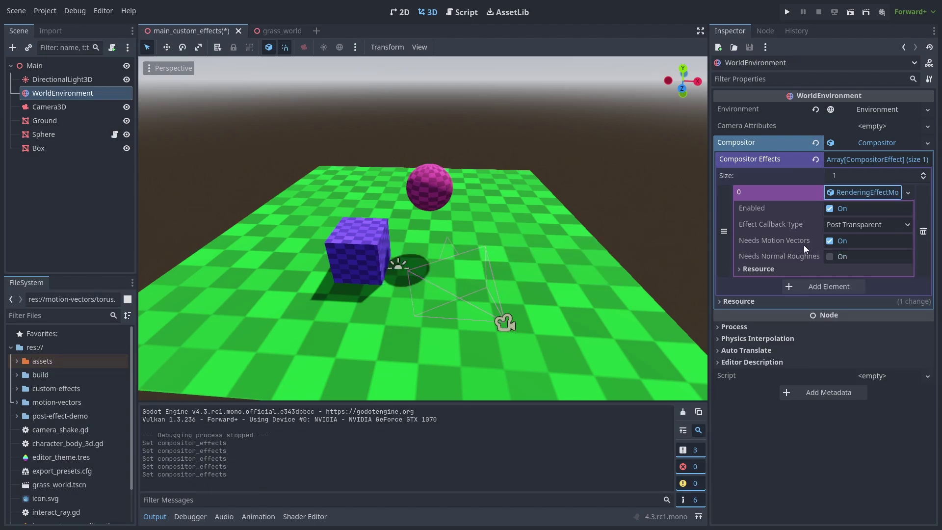
{"action": "key", "text": "F6"}
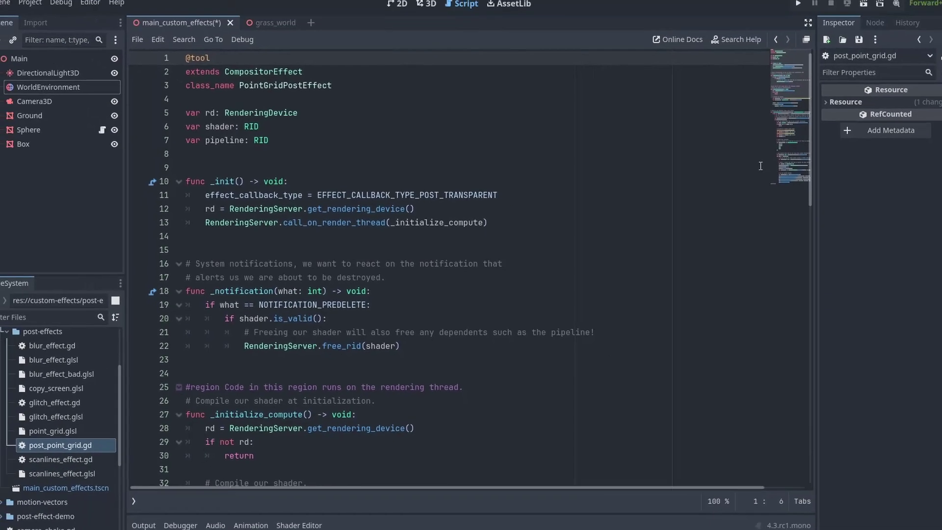
Scroll through post_point_grid.gd, then open the post_shader folder and the shader file's options.
{"action": "scroll", "coordinate": [751, 170], "scroll_direction": "down", "scroll_amount": 6}
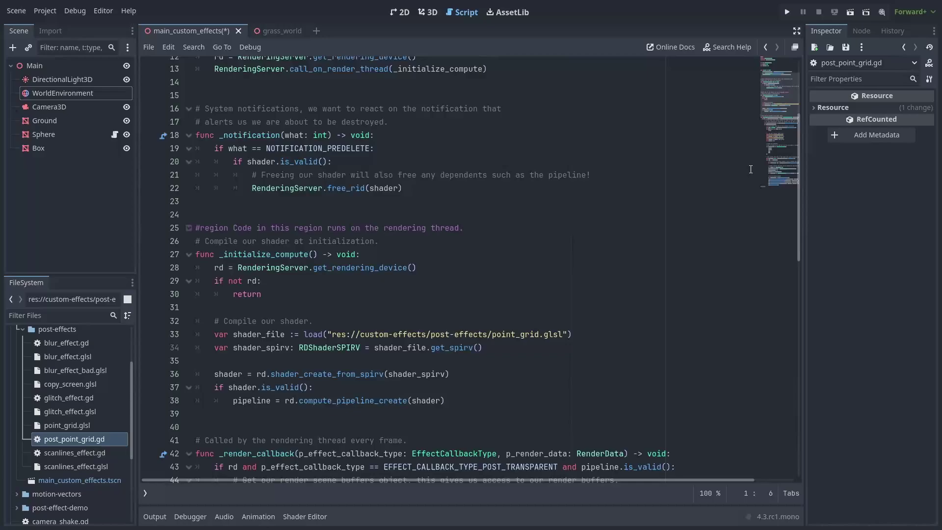
{"action": "scroll", "coordinate": [750, 169], "scroll_direction": "down", "scroll_amount": 9}
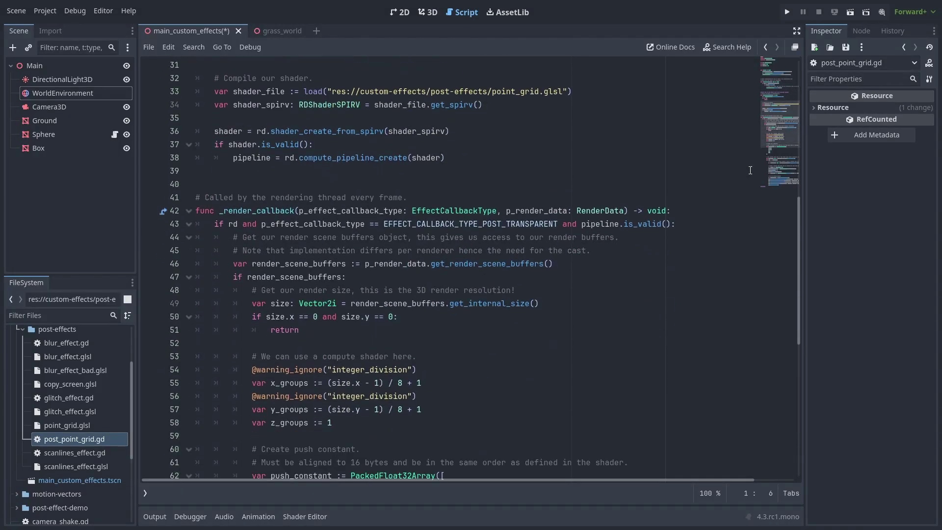
{"action": "scroll", "coordinate": [749, 172], "scroll_direction": "down", "scroll_amount": 5}
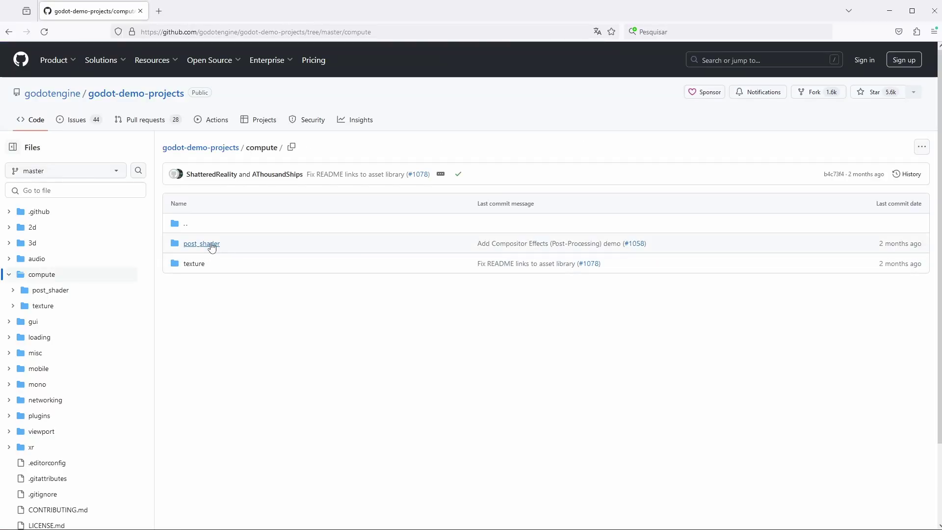
{"action": "left_click", "coordinate": [212, 246]}
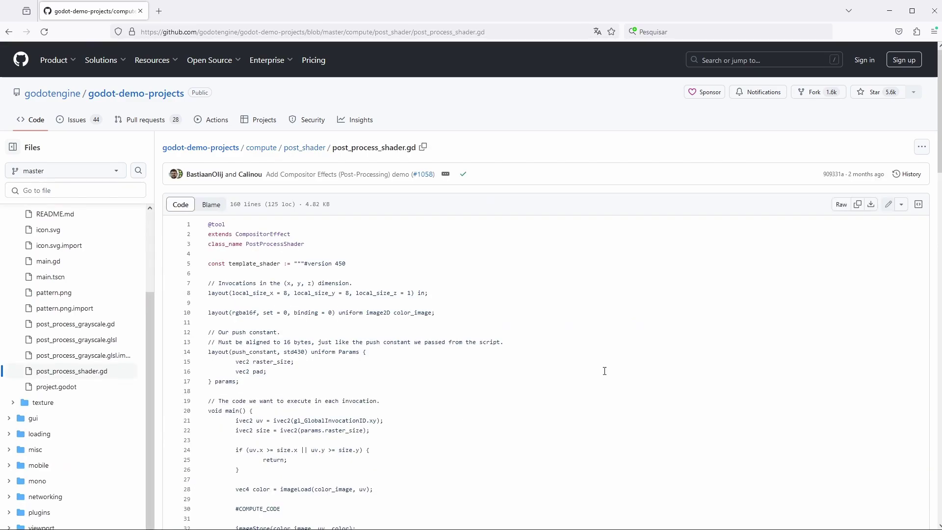
{"action": "left_click", "coordinate": [922, 149]}
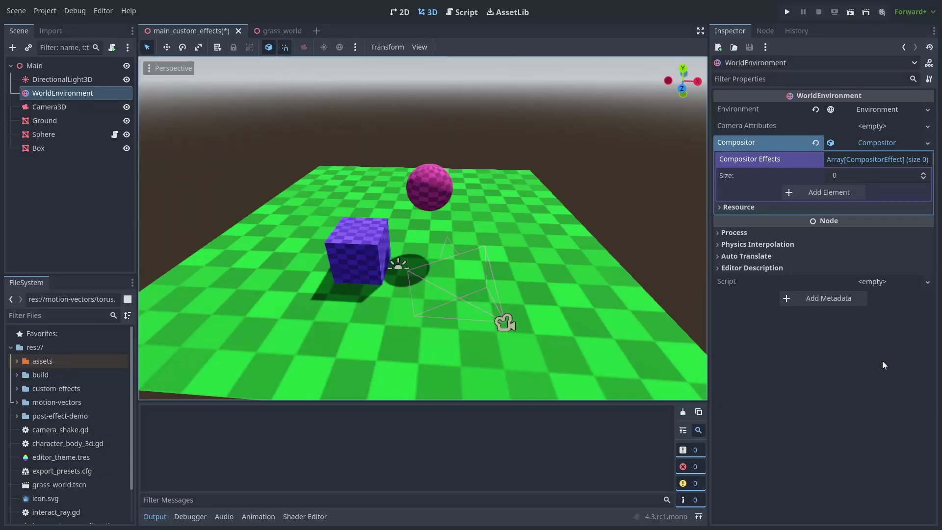
Add an effect slot holding a New PostProcessShader.
{"action": "left_click", "coordinate": [853, 194]}
{"action": "left_click", "coordinate": [867, 193]}
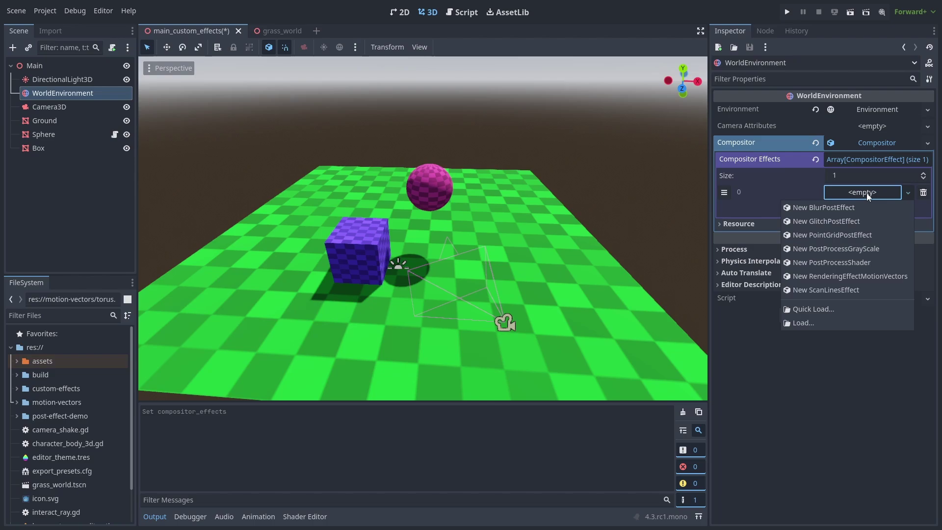
{"action": "left_click", "coordinate": [867, 264]}
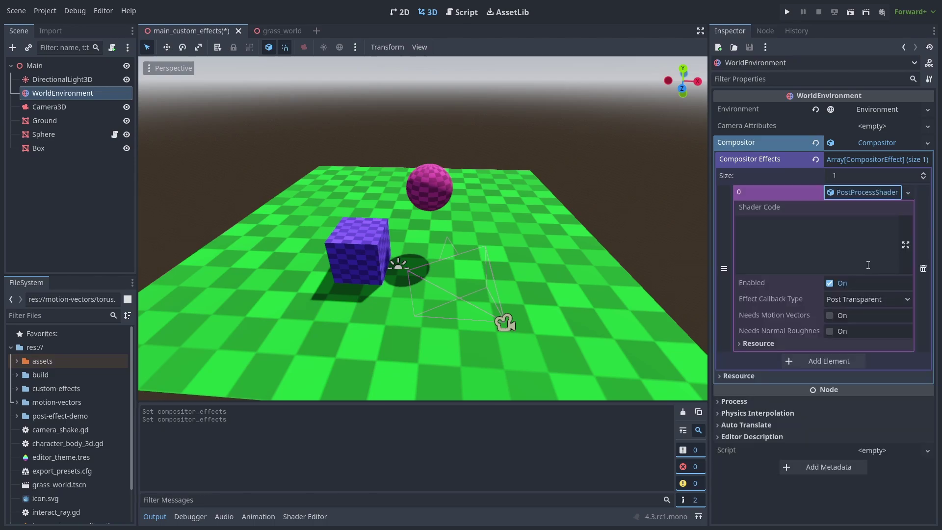
Set the shader code to color.r = sin(color.g) and look around the yellow-tinted scene.
{"action": "left_click", "coordinate": [867, 234]}
{"action": "type", "text": "color.r = 0."}
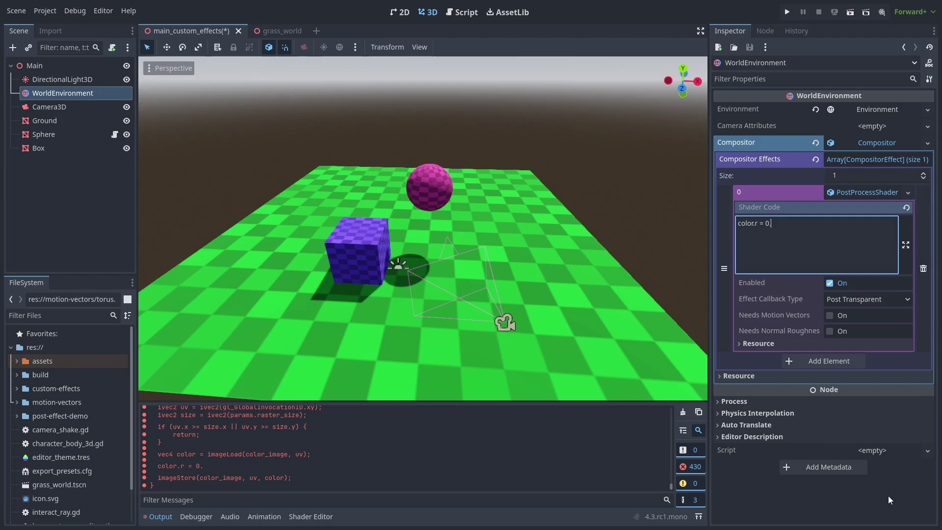
{"action": "type", "text": "5;"}
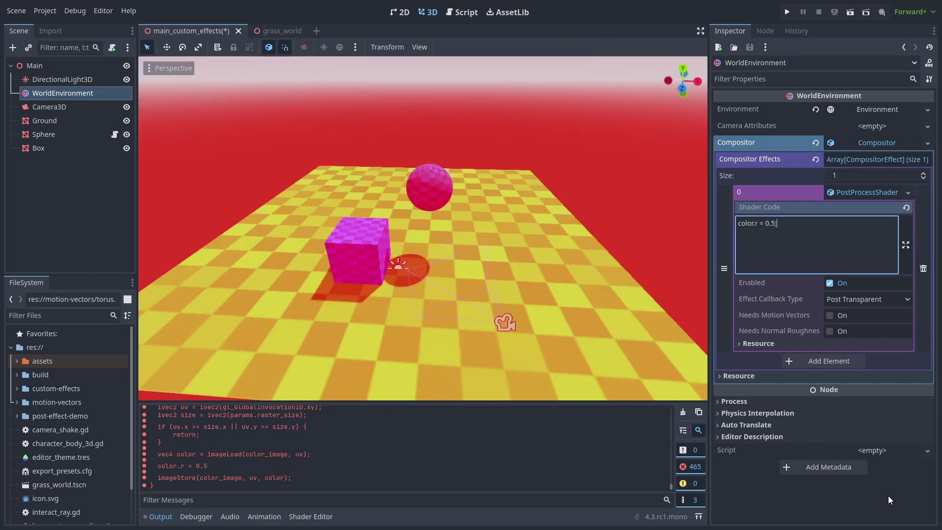
{"action": "key", "text": "BackSpace"}
{"action": "key", "text": "BackSpace"}
{"action": "key", "text": "BackSpace"}
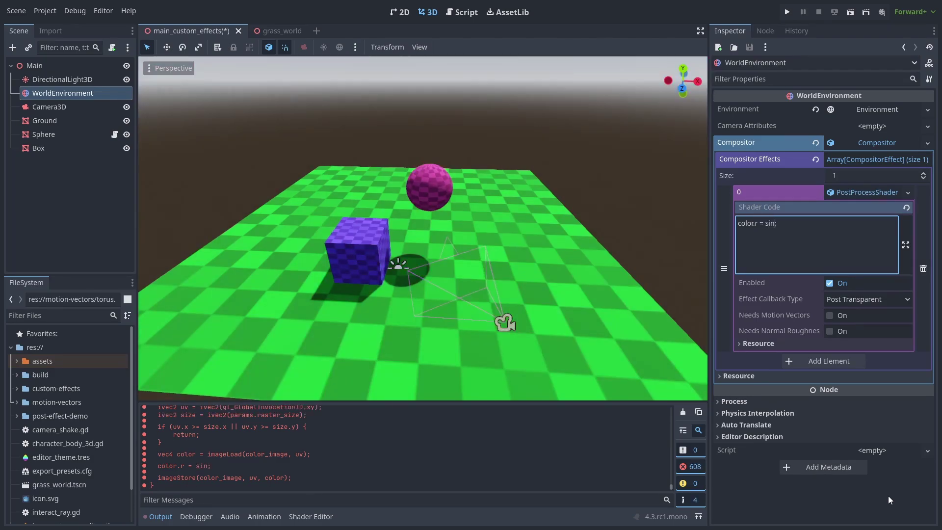
{"action": "type", "text": ")"}
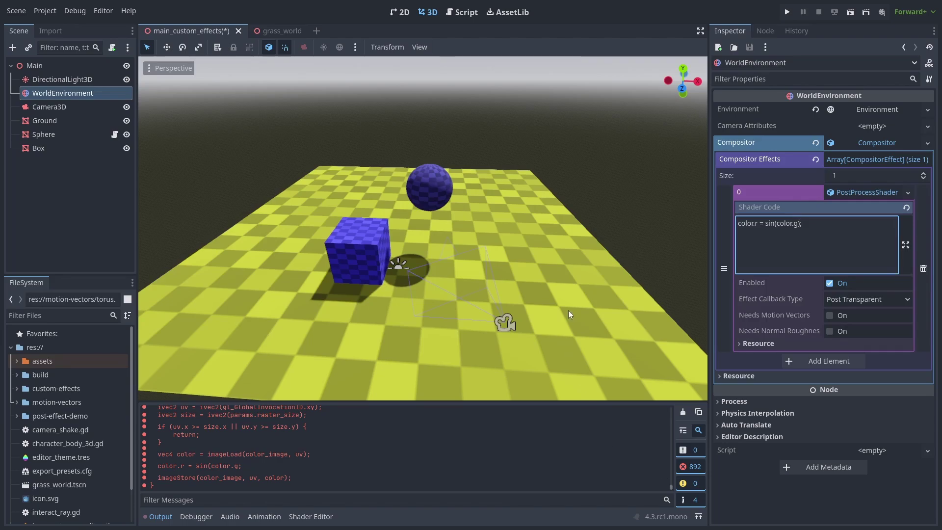
{"action": "mouse_move", "coordinate": [568, 311]}
{"action": "middle_mouse_down"}
{"action": "mouse_move", "coordinate": [505, 294]}
{"action": "mouse_move", "coordinate": [576, 305]}
{"action": "middle_mouse_up"}
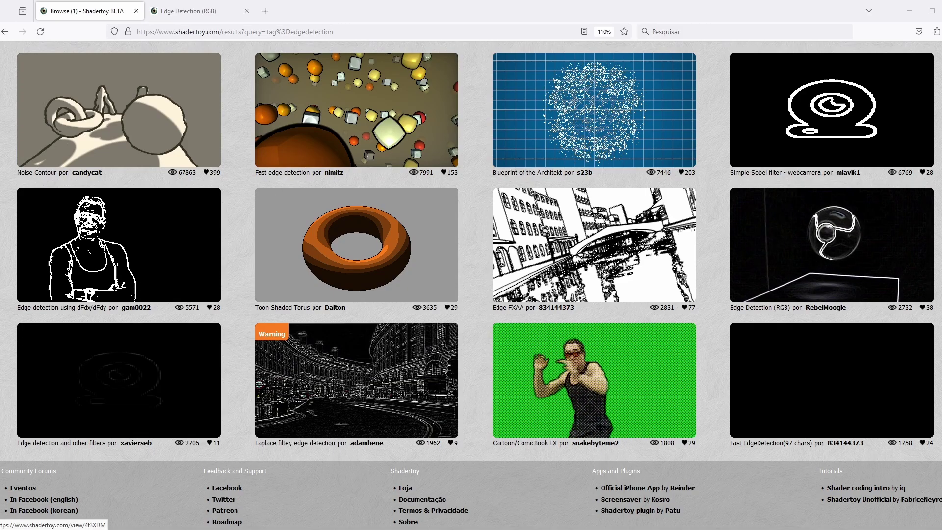
View the Edge Detection (RGB) shader, then delete ivec2 on line 126 of glitch_effect.glsl and save.
{"action": "key", "text": "ctrl+Tab"}
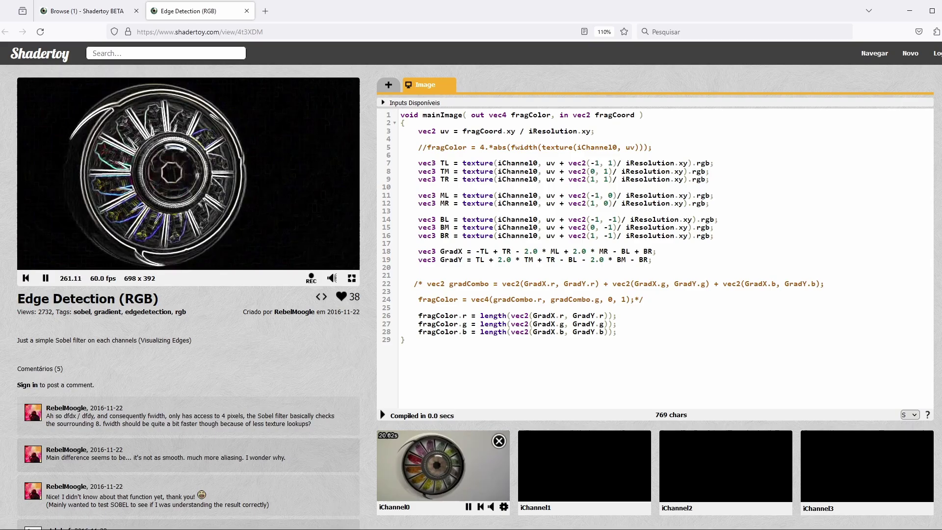
{"action": "key", "text": "alt+Tab"}
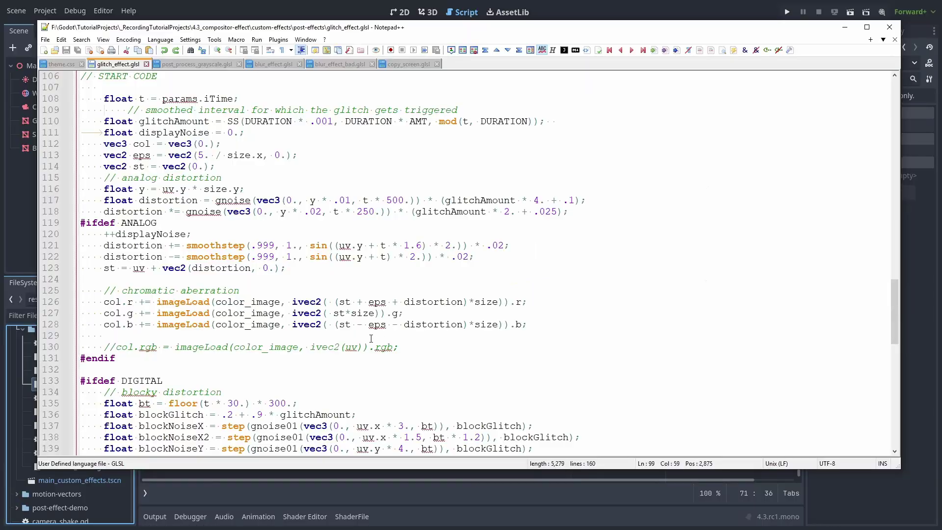
{"action": "double_click", "coordinate": [307, 301]}
{"action": "key", "text": "Delete"}
{"action": "key", "text": "ctrl+s"}
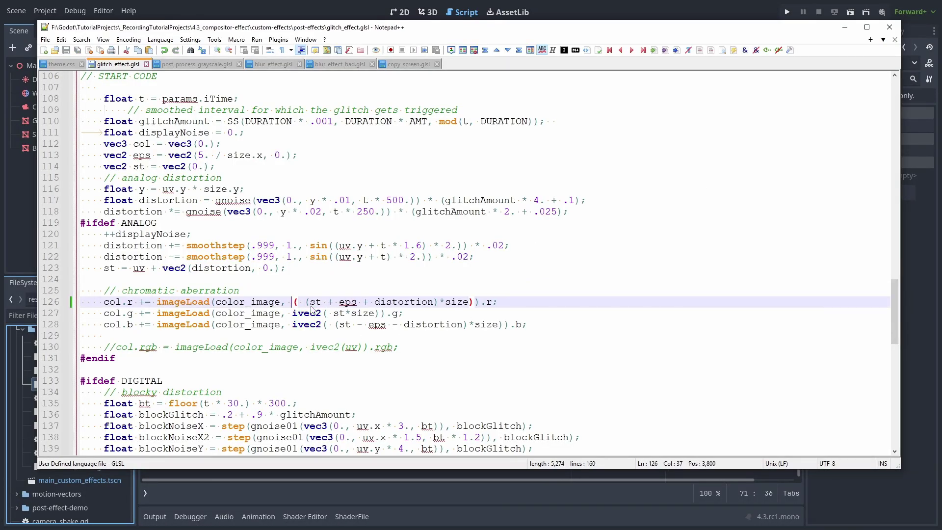
{"action": "left_click", "coordinate": [425, 491]}
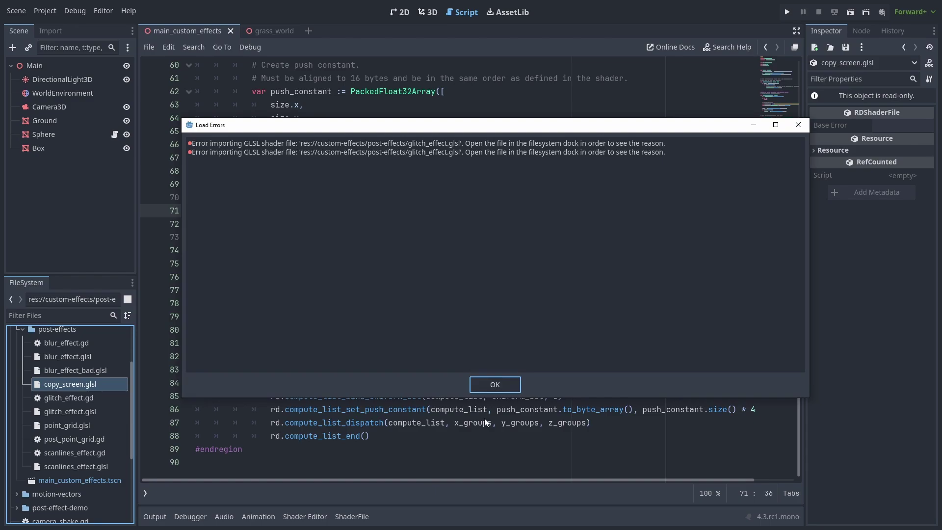
Dismiss the Load Errors dialog and show glitch_effect.glsl's compile errors, including the missing imageLoad overload on line 125.
{"action": "left_click", "coordinate": [496, 386]}
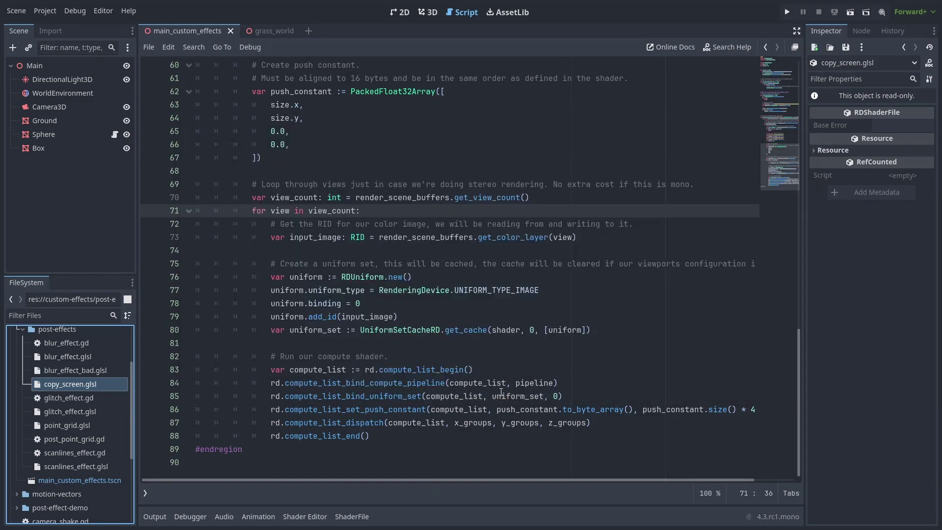
{"action": "left_click", "coordinate": [69, 411]}
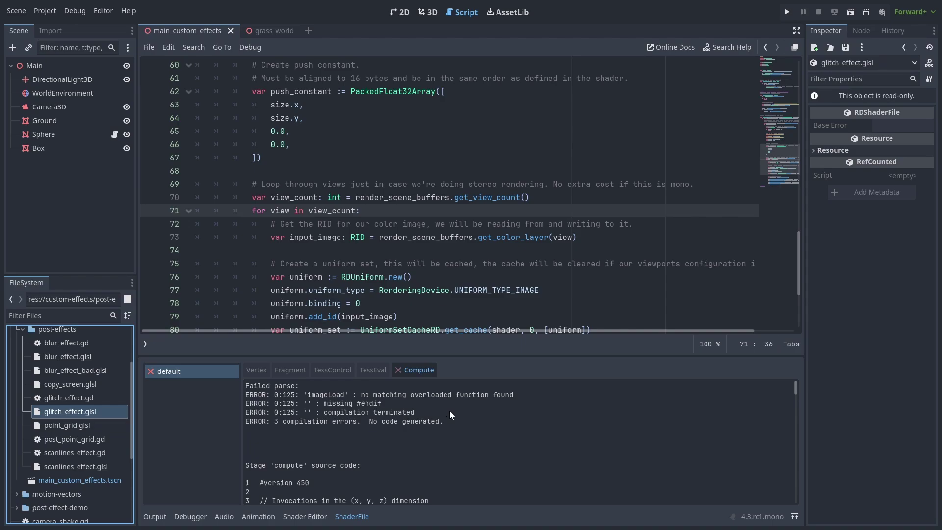
In glitch_effect.glsl, add vec2 uv = vec2(iuv) / vec2(size); at the end of line 99.
{"action": "key", "text": "alt+Tab"}
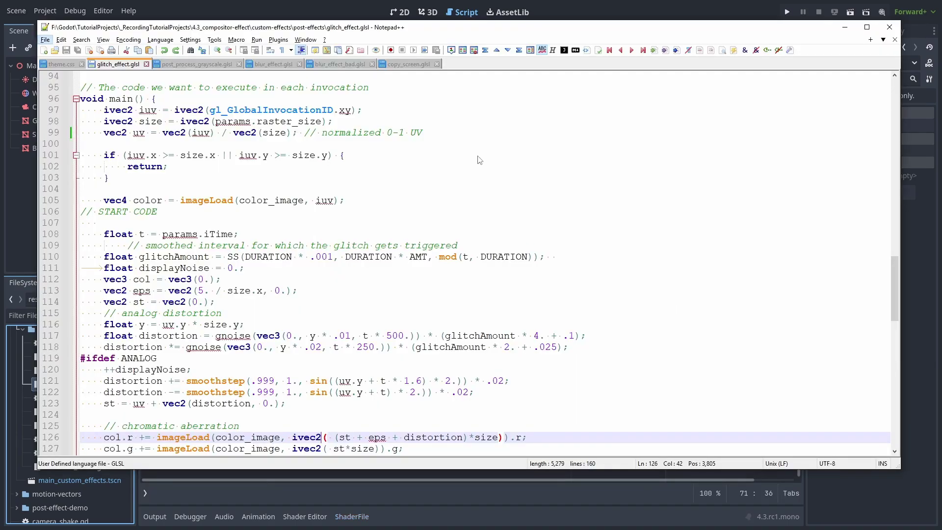
{"action": "left_click", "coordinate": [461, 131]}
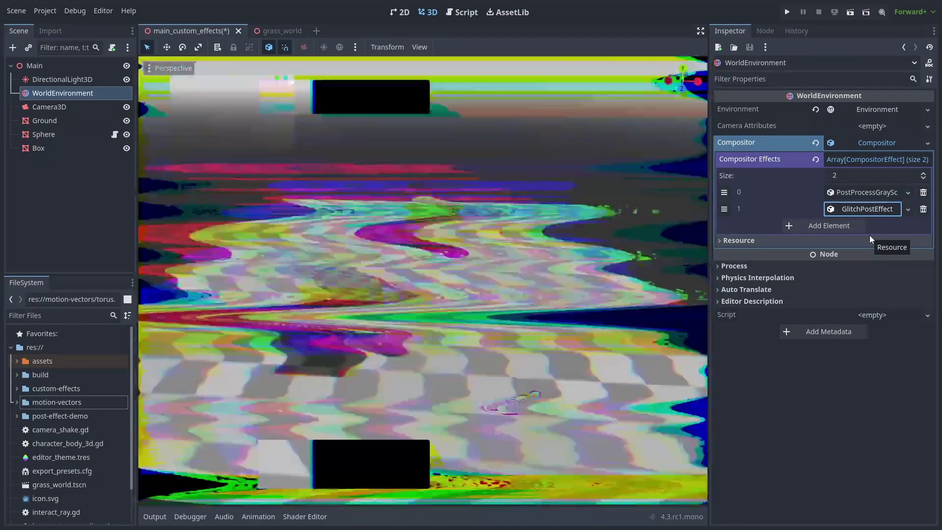
Expand PostProcessGrayScale in the Compositor Effects array and uncheck Enabled.
{"action": "left_click", "coordinate": [863, 192]}
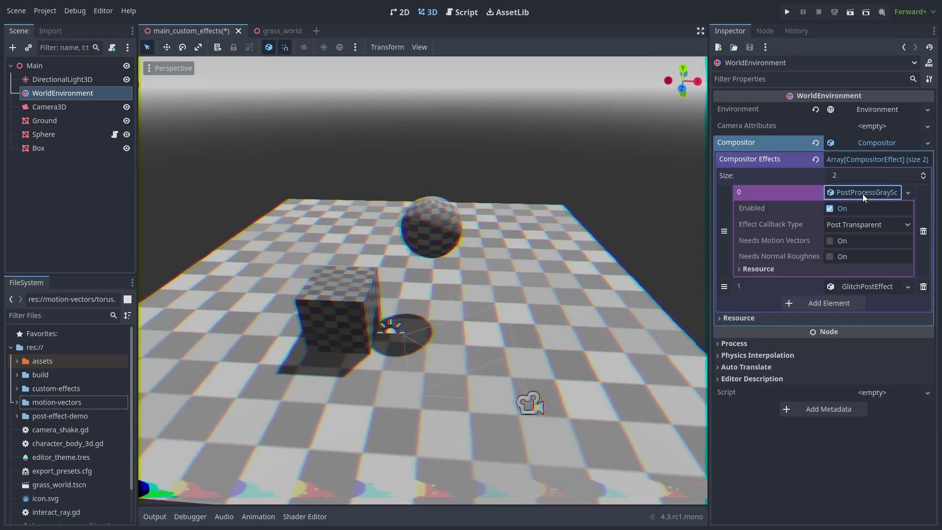
{"action": "left_click", "coordinate": [829, 209]}
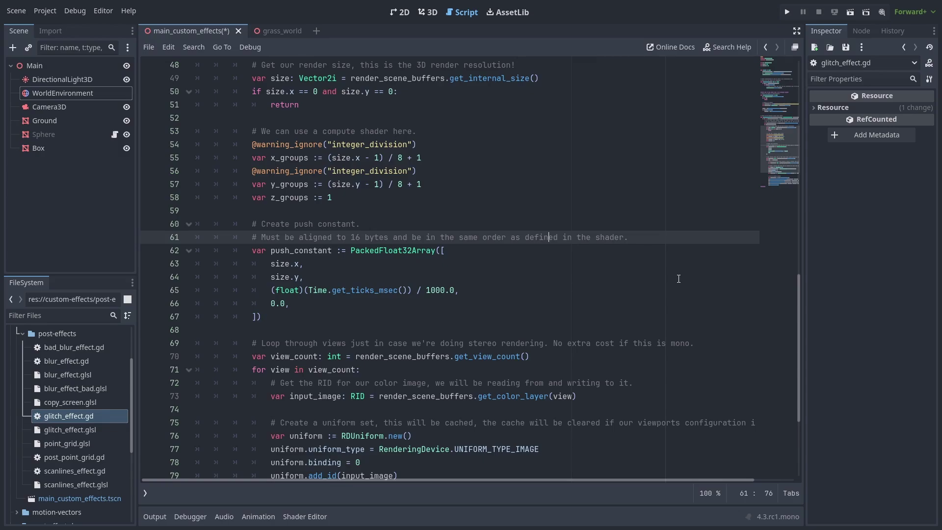
{"action": "left_click", "coordinate": [494, 293]}
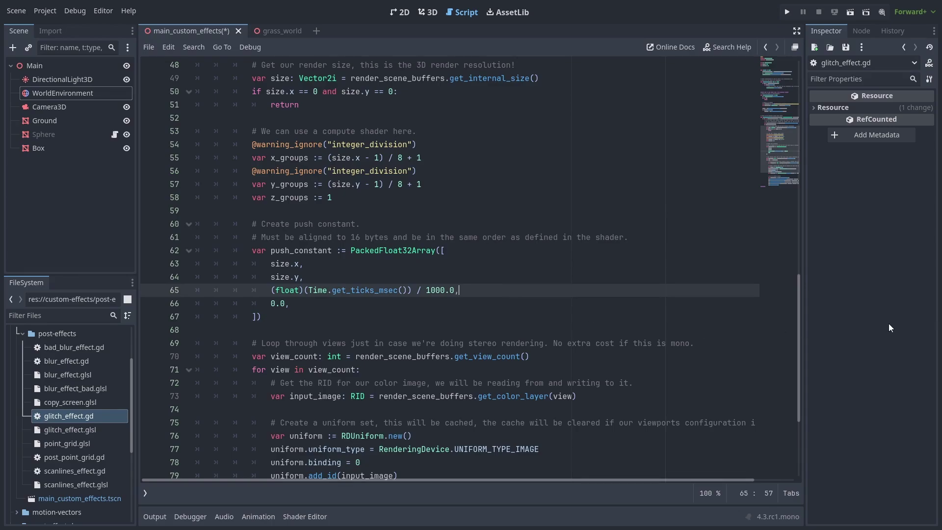
Highlight raster_size in glitch_effect.glsl's push constant, then input_image in blur_effect_bad.glsl.
{"action": "key", "text": "alt+Tab"}
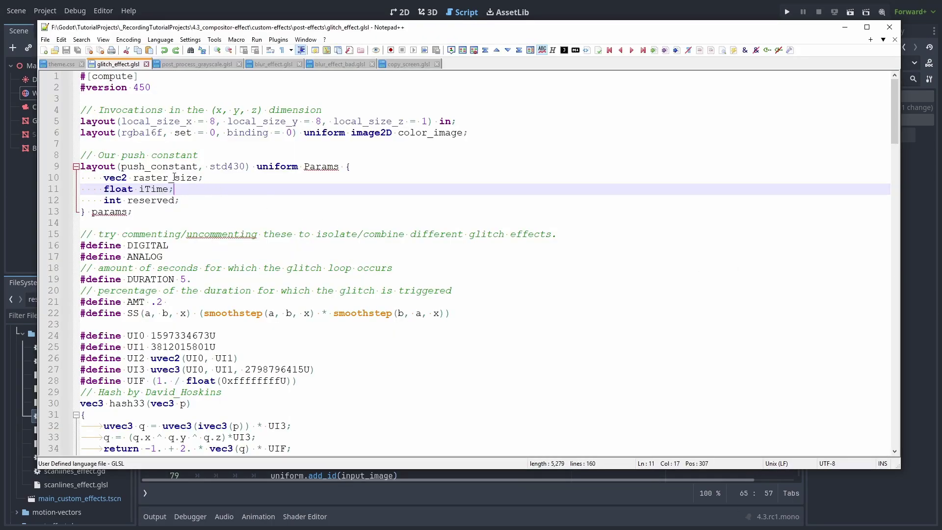
{"action": "left_click", "coordinate": [175, 178]}
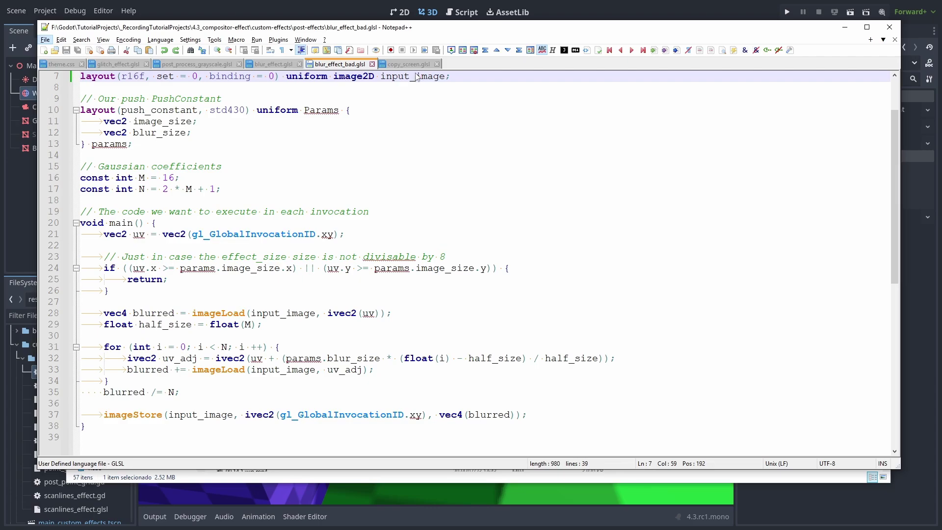
{"action": "double_click", "coordinate": [416, 77]}
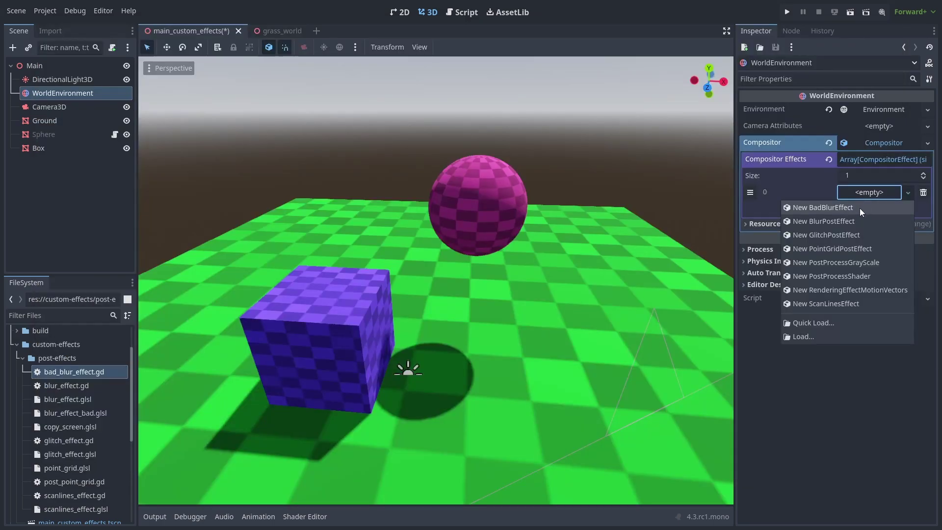
Assign a new BadBlurEffect to the compositor slot and drag Gaussian Blur Size X from 16 to about 5.5.
{"action": "left_click", "coordinate": [860, 208]}
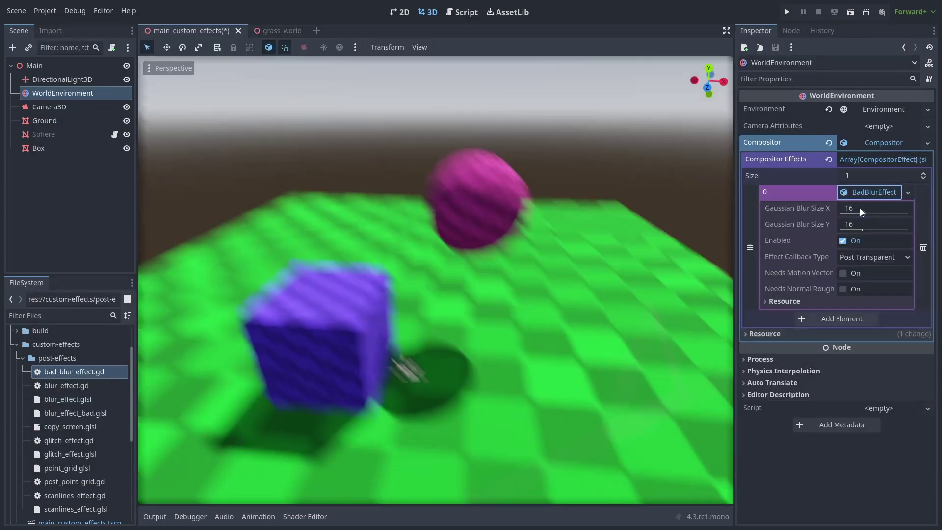
{"action": "scroll", "coordinate": [437, 215], "scroll_direction": "up", "scroll_amount": 4}
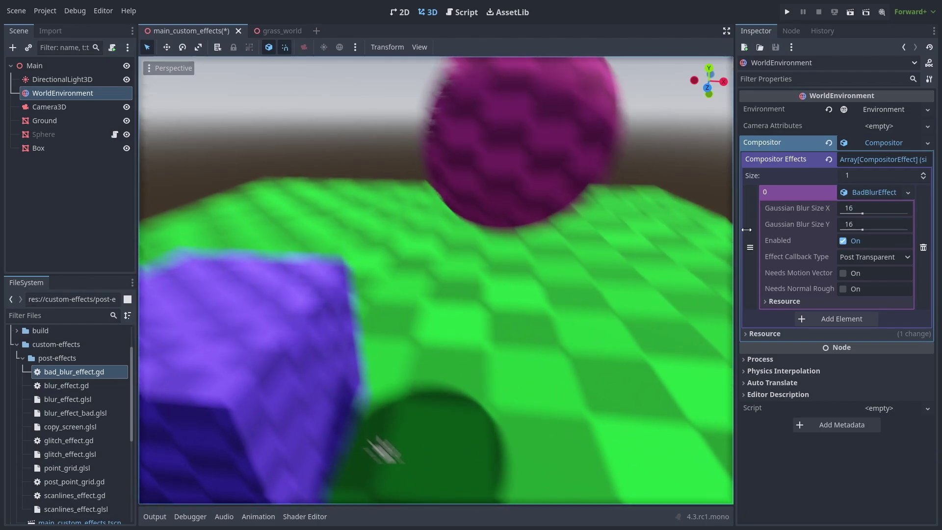
{"action": "mouse_move", "coordinate": [870, 213]}
{"action": "left_mouse_down"}
{"action": "mouse_move", "coordinate": [850, 212]}
{"action": "mouse_move", "coordinate": [851, 231]}
{"action": "mouse_move", "coordinate": [863, 231]}
{"action": "left_mouse_up"}
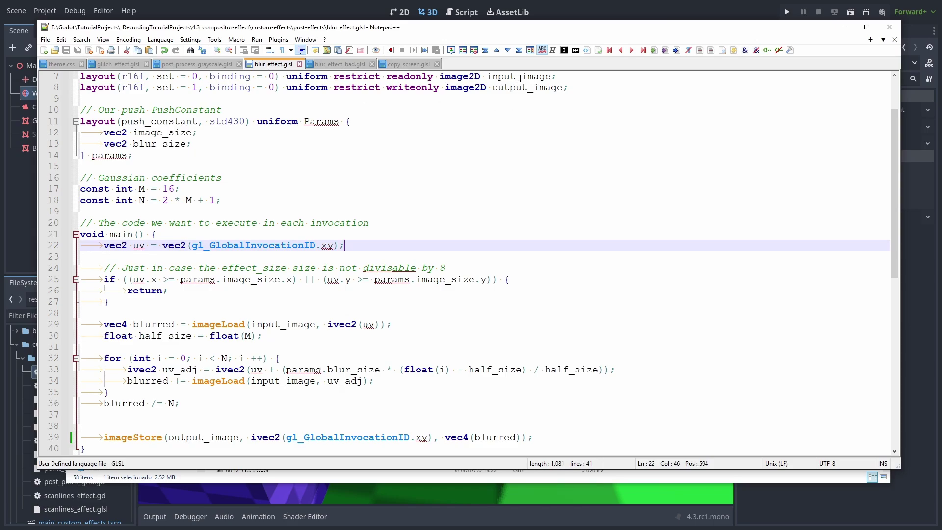
{"action": "double_click", "coordinate": [522, 77]}
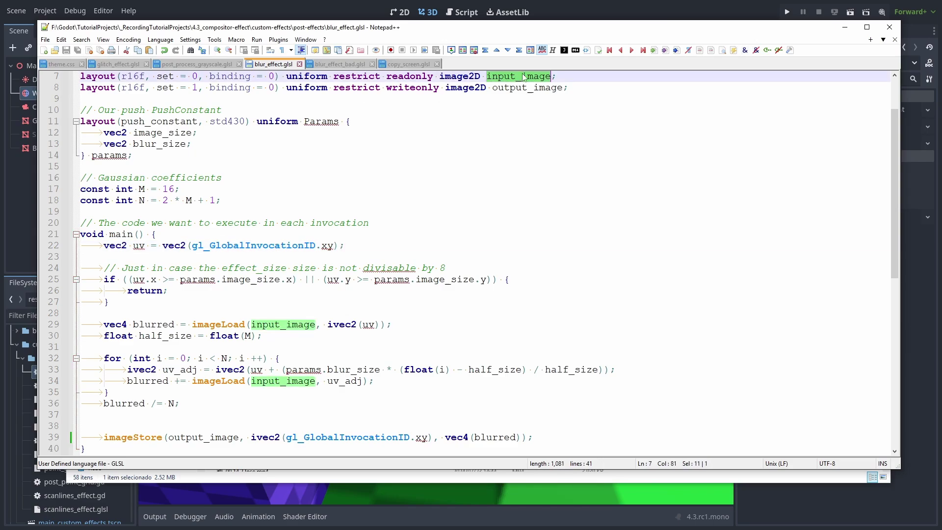
{"action": "double_click", "coordinate": [529, 89]}
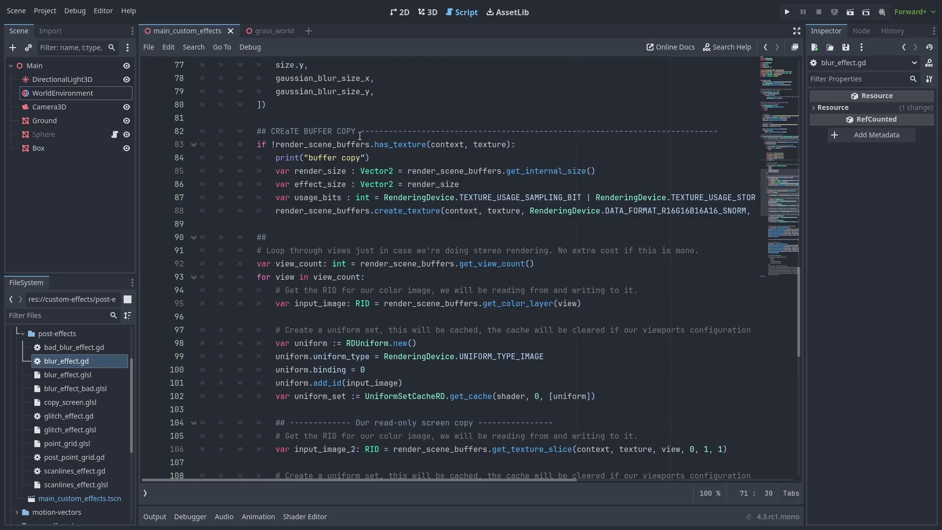
{"action": "left_click", "coordinate": [361, 131]}
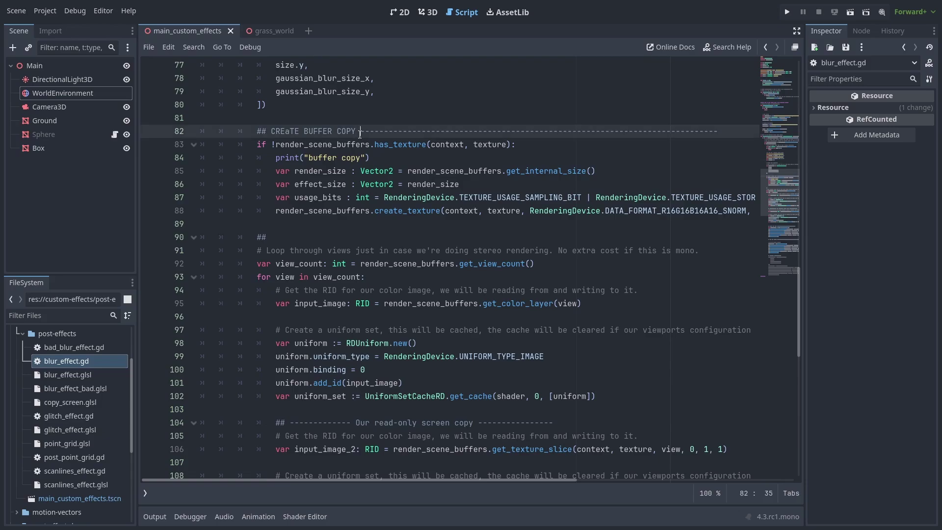
{"action": "double_click", "coordinate": [425, 215]}
{"action": "left_click", "coordinate": [414, 223]}
{"action": "scroll", "coordinate": [392, 220], "scroll_direction": "down", "scroll_amount": 7}
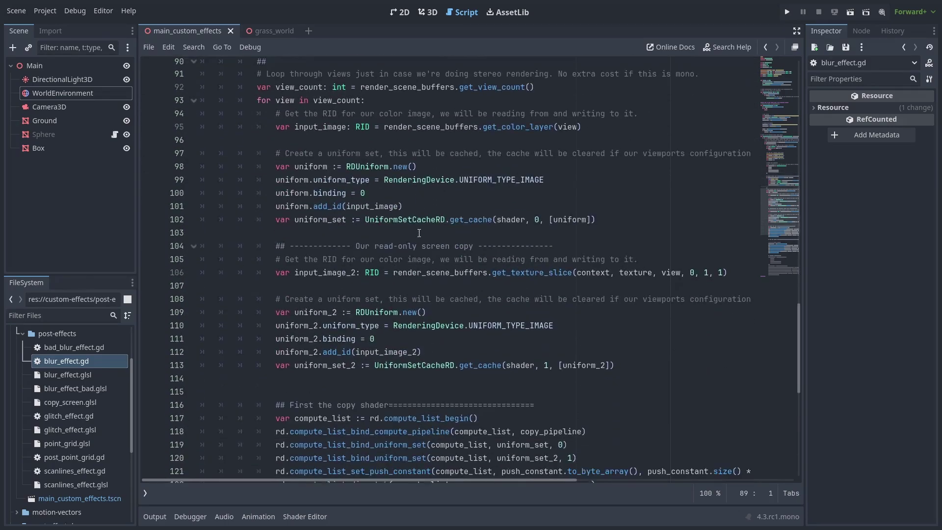
{"action": "double_click", "coordinate": [339, 171]}
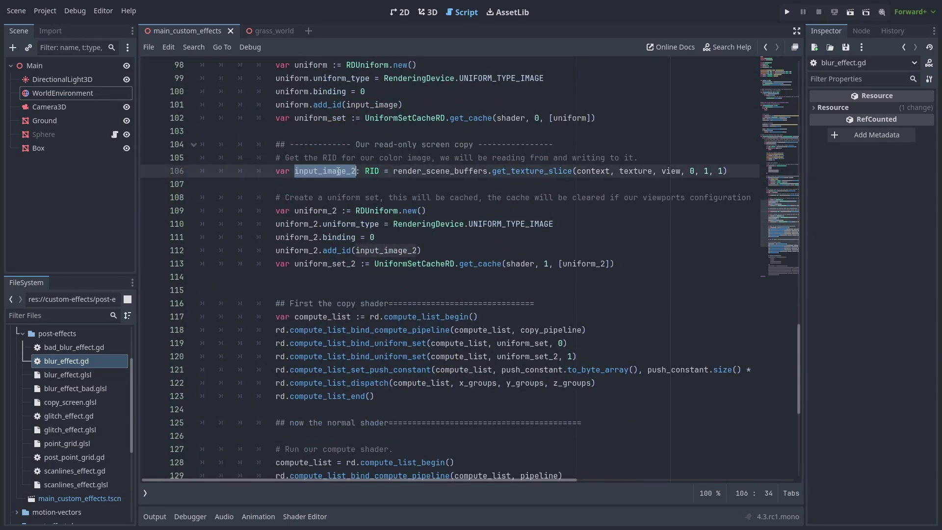
{"action": "left_click", "coordinate": [353, 185]}
{"action": "scroll", "coordinate": [391, 196], "scroll_direction": "down", "scroll_amount": 3}
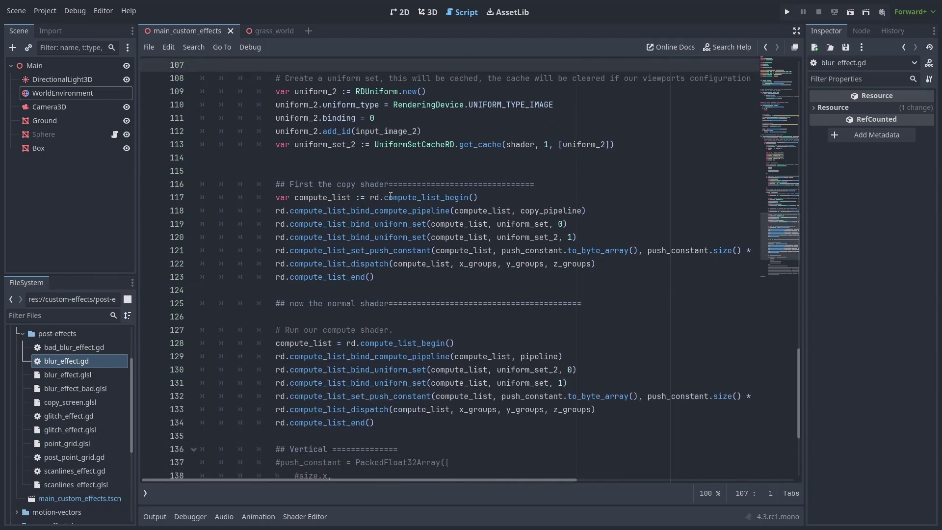
Highlight the readonly input and writeonly output image bindings in copy_screen.glsl.
{"action": "key", "text": "alt+Tab"}
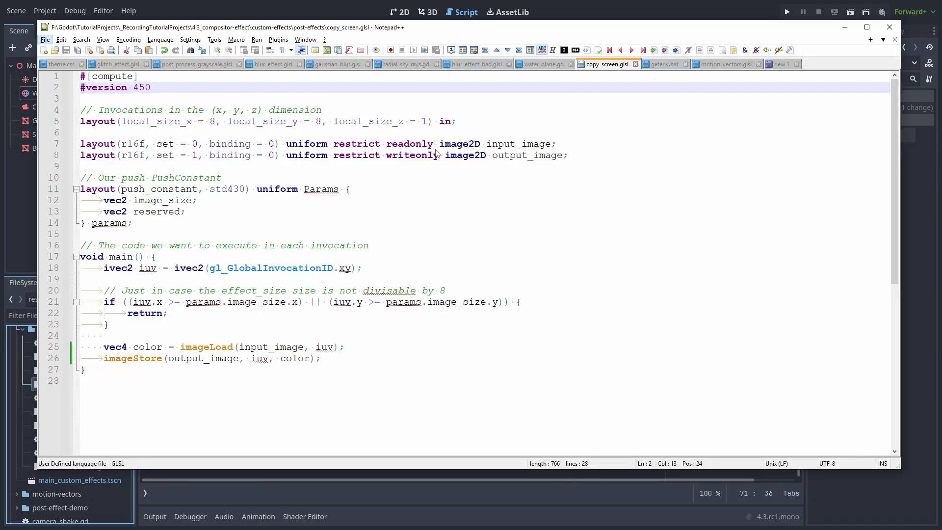
{"action": "double_click", "coordinate": [410, 144]}
{"action": "double_click", "coordinate": [429, 155]}
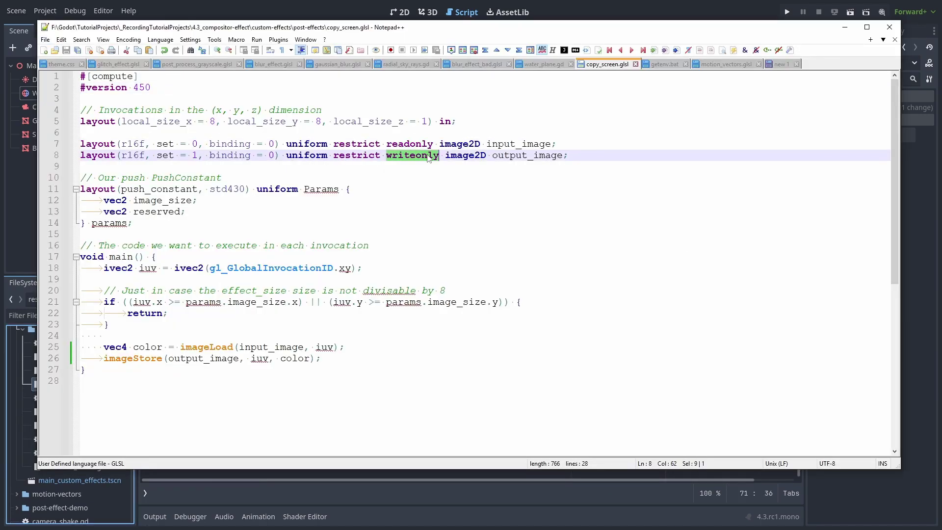
Scroll to the main shader pass in the Godot blur script and select it.
{"action": "key", "text": "alt+Tab"}
{"action": "scroll", "coordinate": [502, 275], "scroll_direction": "down", "scroll_amount": 1}
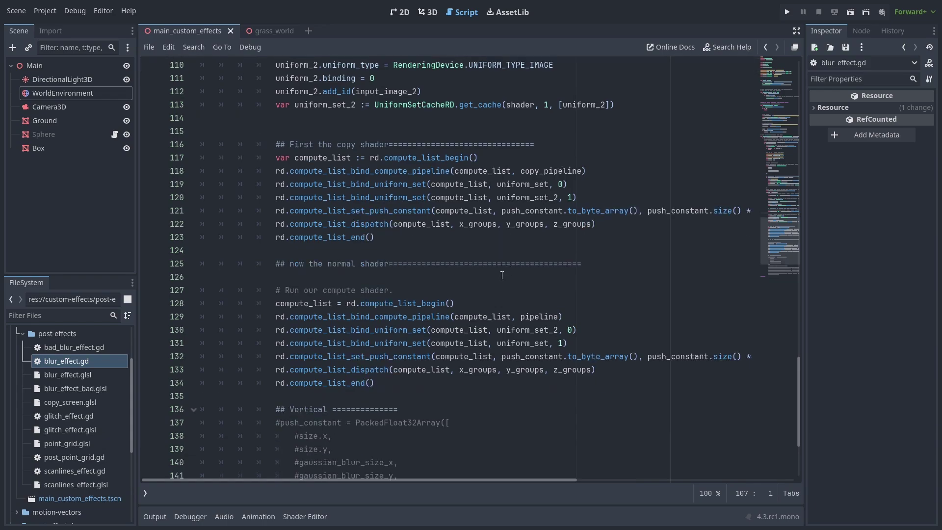
{"action": "left_click", "coordinate": [544, 330]}
Highlight input_image and output_image usages in blur_effect.glsl.
{"action": "key", "text": "alt+Tab"}
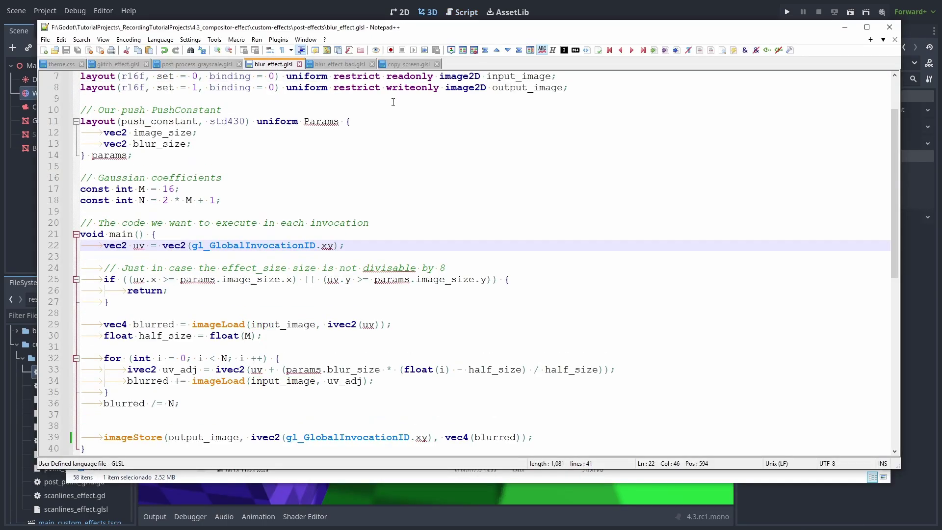
{"action": "double_click", "coordinate": [523, 76]}
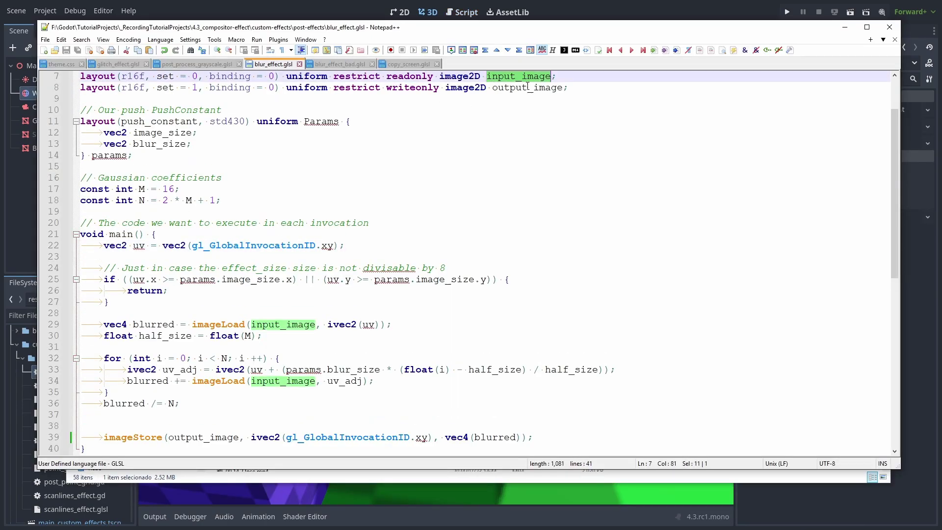
{"action": "double_click", "coordinate": [528, 89]}
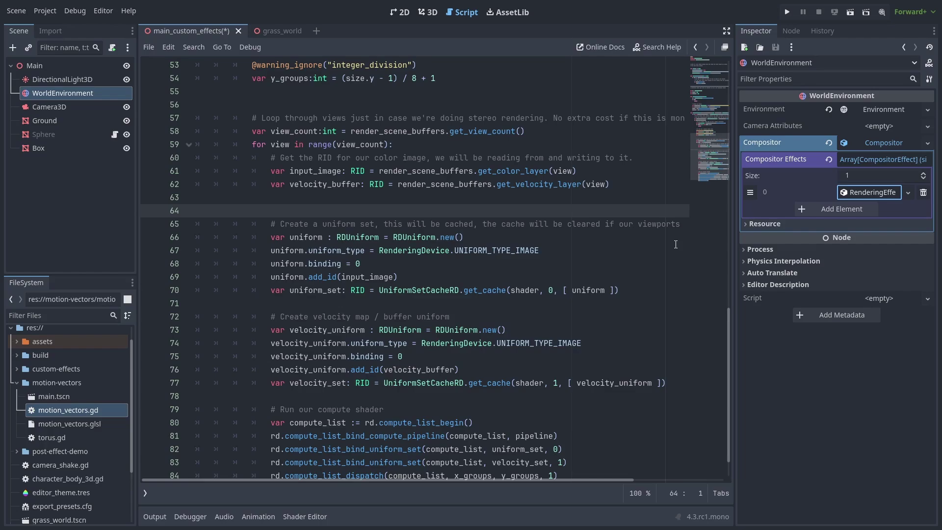
Select the get_velocity_layer call in motion_vectors.gd and expand the RenderingEffect settings in the Inspector.
{"action": "left_click", "coordinate": [574, 185]}
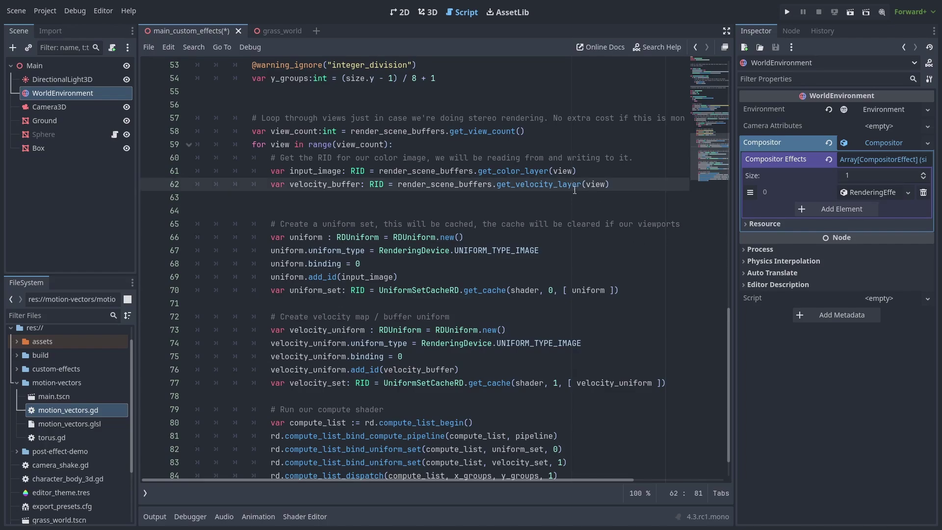
{"action": "double_click", "coordinate": [574, 185]}
{"action": "left_click", "coordinate": [629, 187]}
{"action": "left_click", "coordinate": [878, 193]}
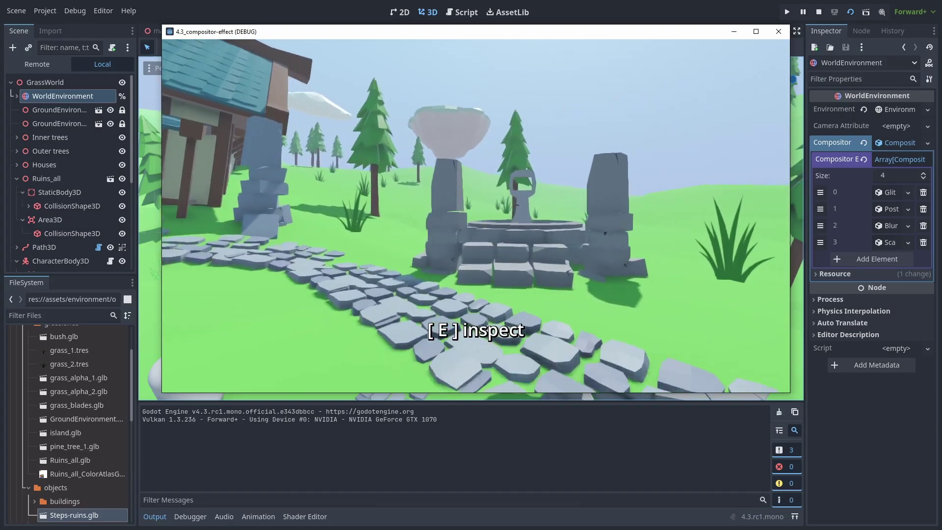
Walk the player around the ruins in the running GrassWorld game to see the stacked effects.
{"action": "key", "text": "e"}
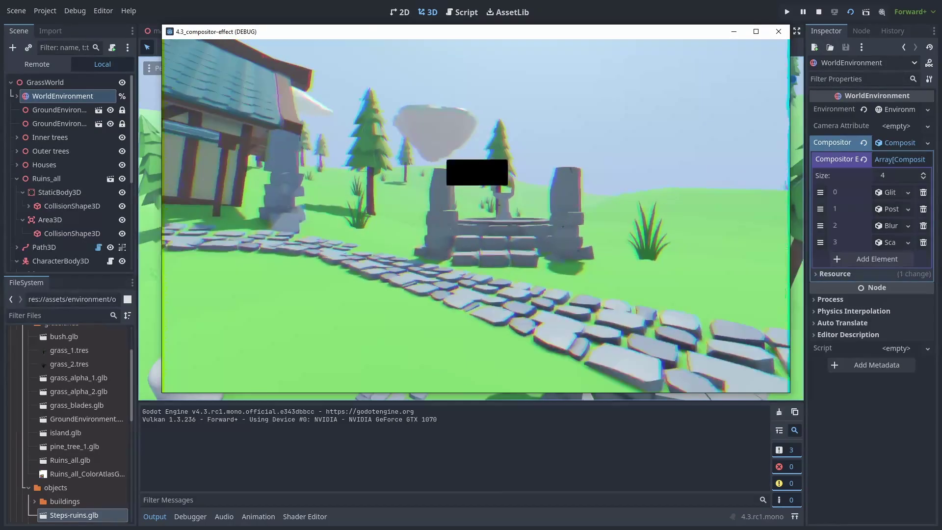